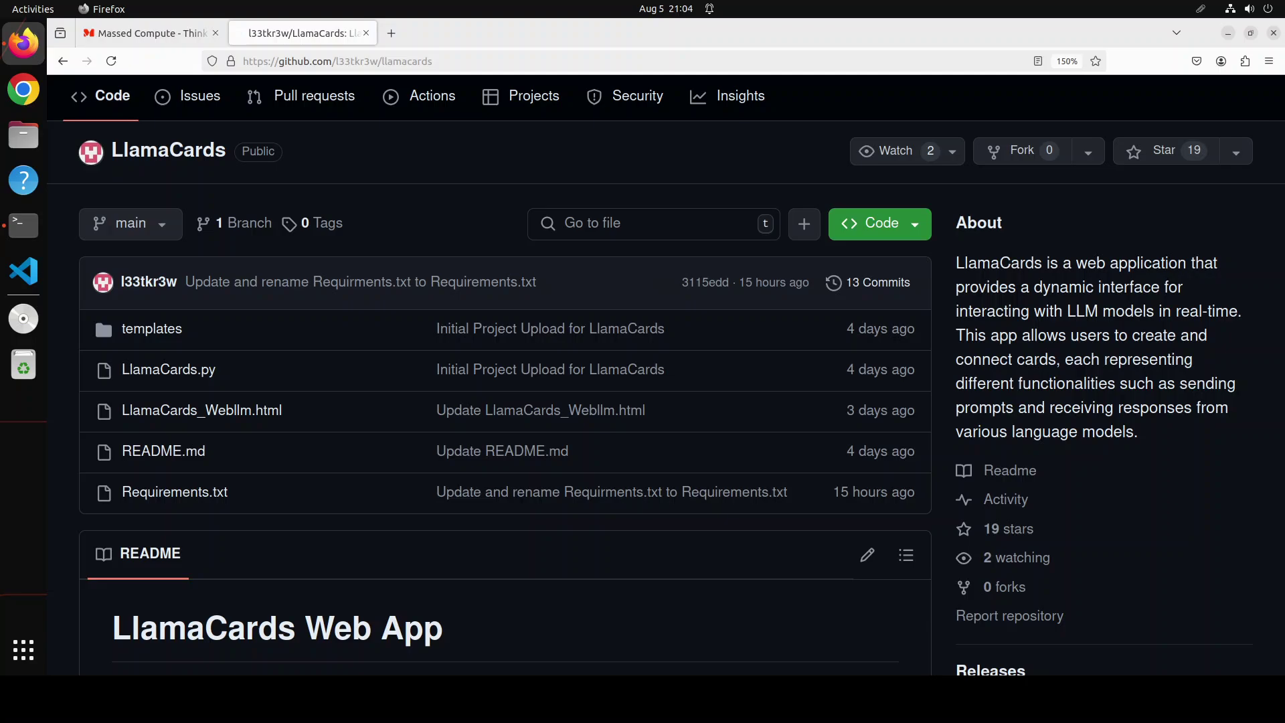
Switch to the terminal and check the GPU by running nvidia-smi.
left_click(146, 38)
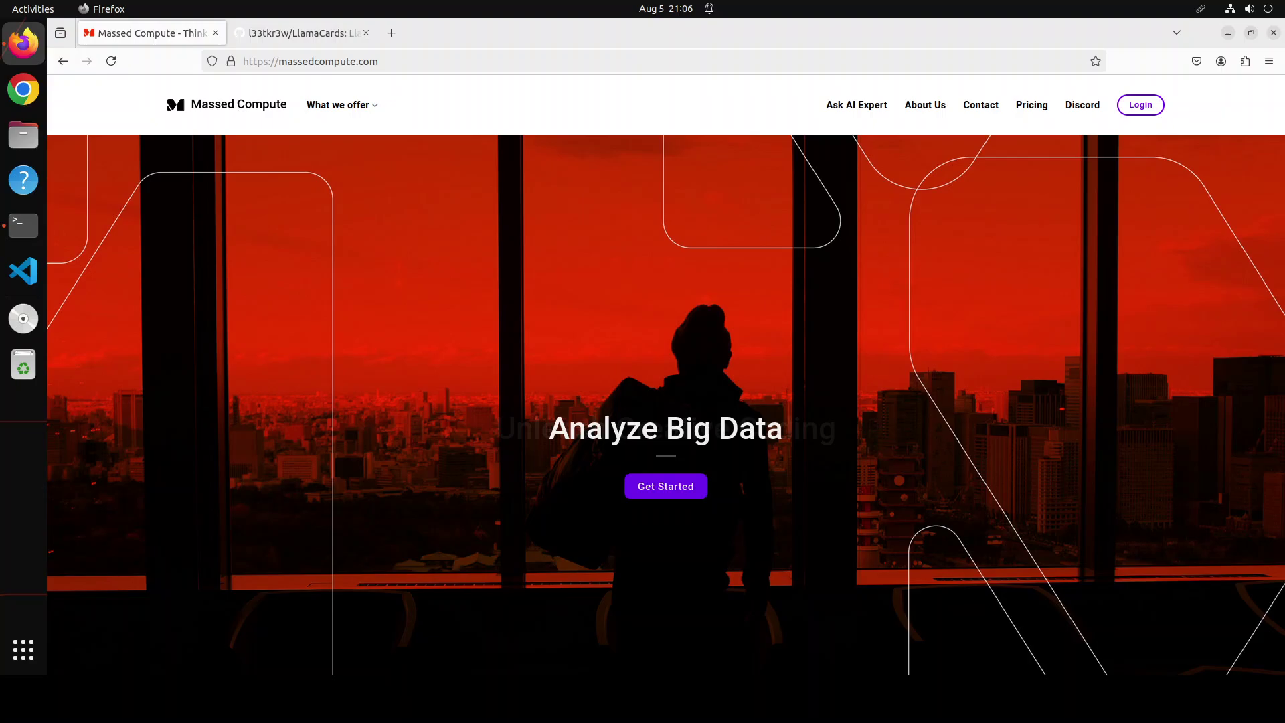
left_click(26, 238)
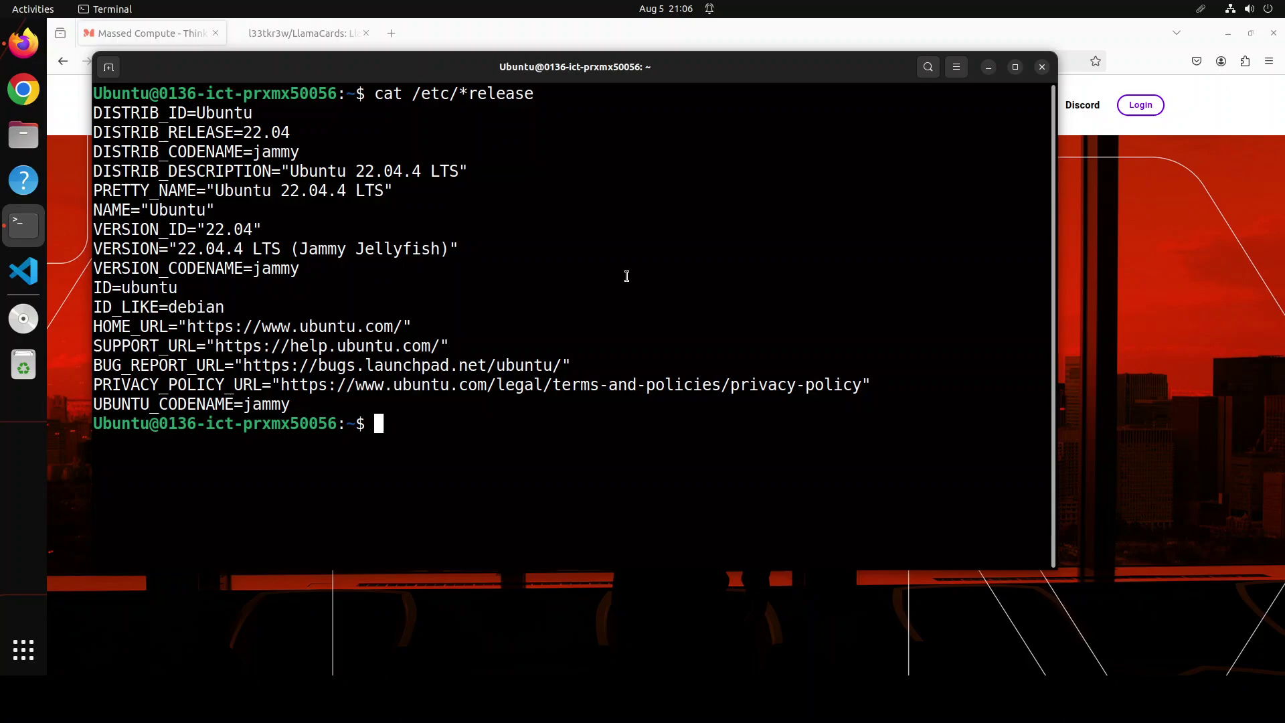
type("clear")
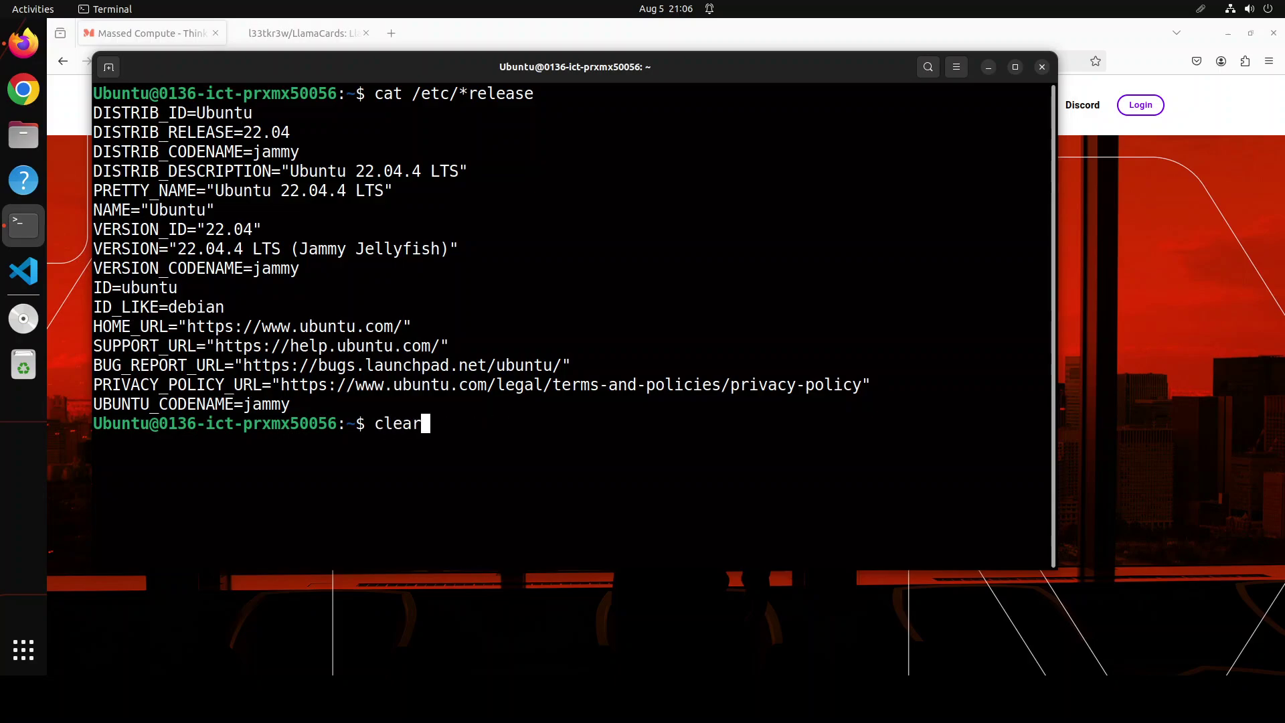
key("BackSpace")
key("BackSpace")
key("BackSpace")
key("BackSpace")
key("BackSpace")
type("nvidia-smi")
key("Return")
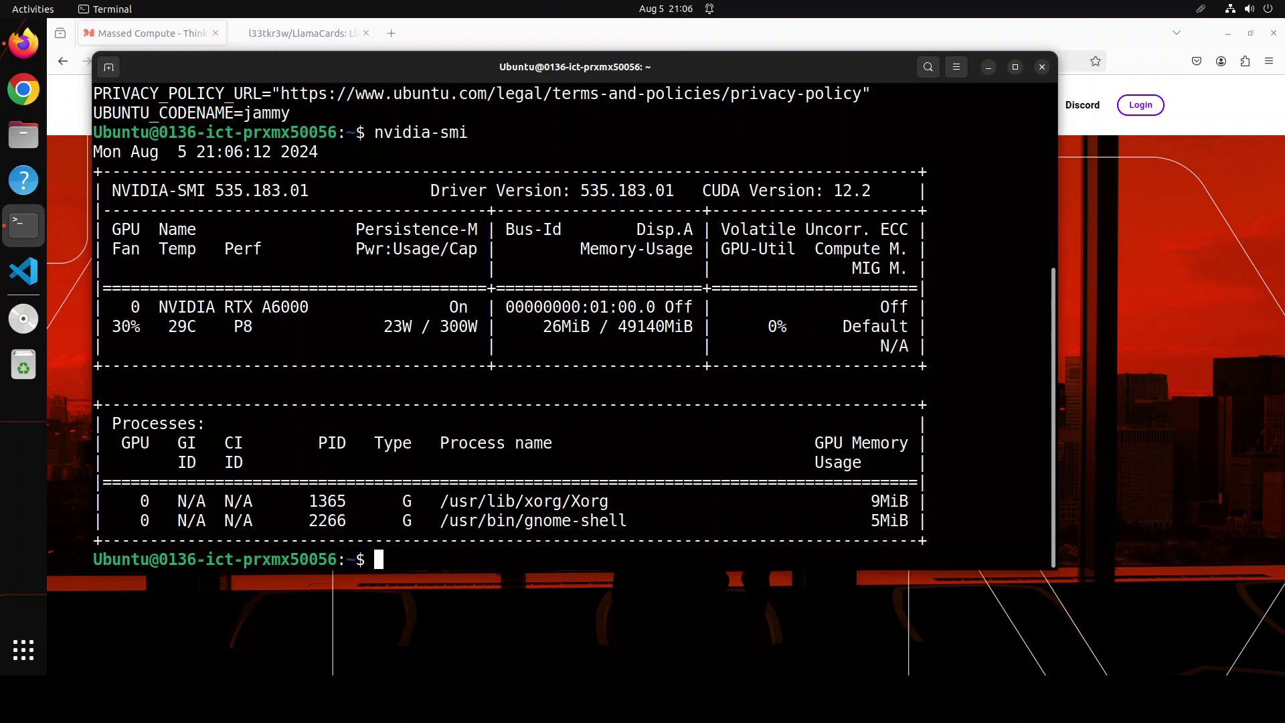
Clear the terminal, and create and activate a conda environment named llamacard with Python 3.11.
type("clear")
key("Return")
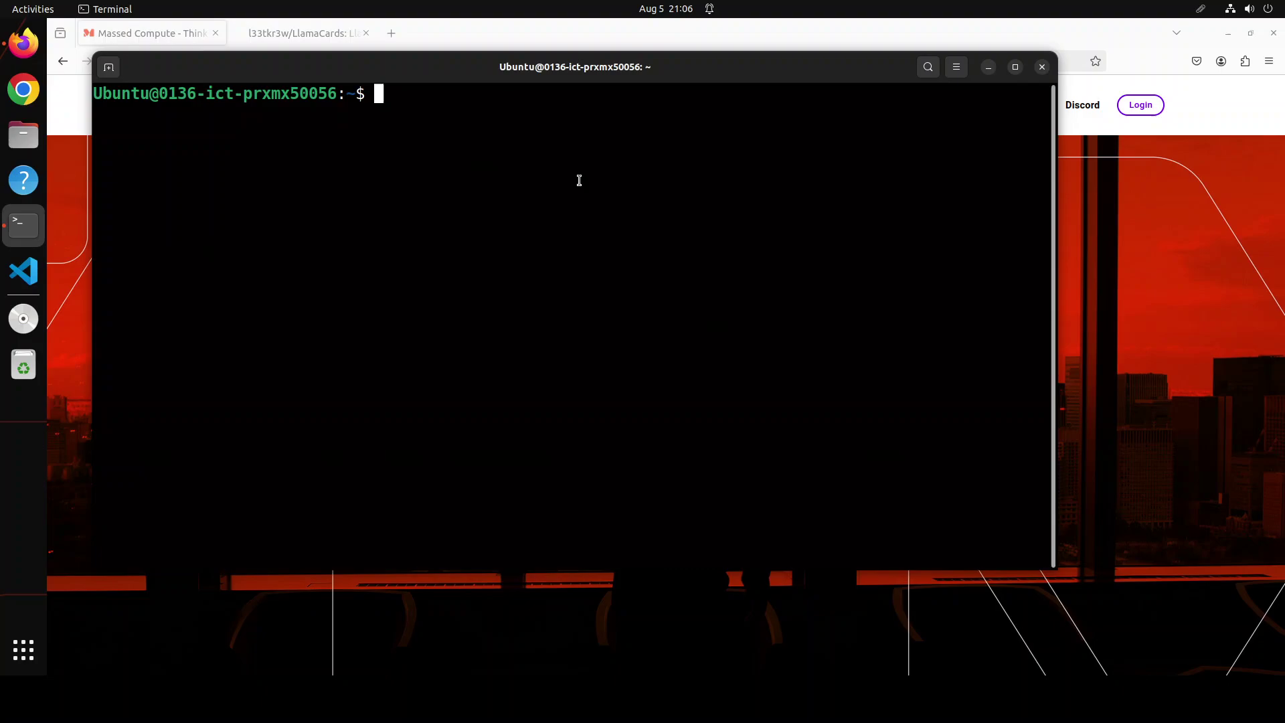
right_click(407, 135)
left_click(452, 181)
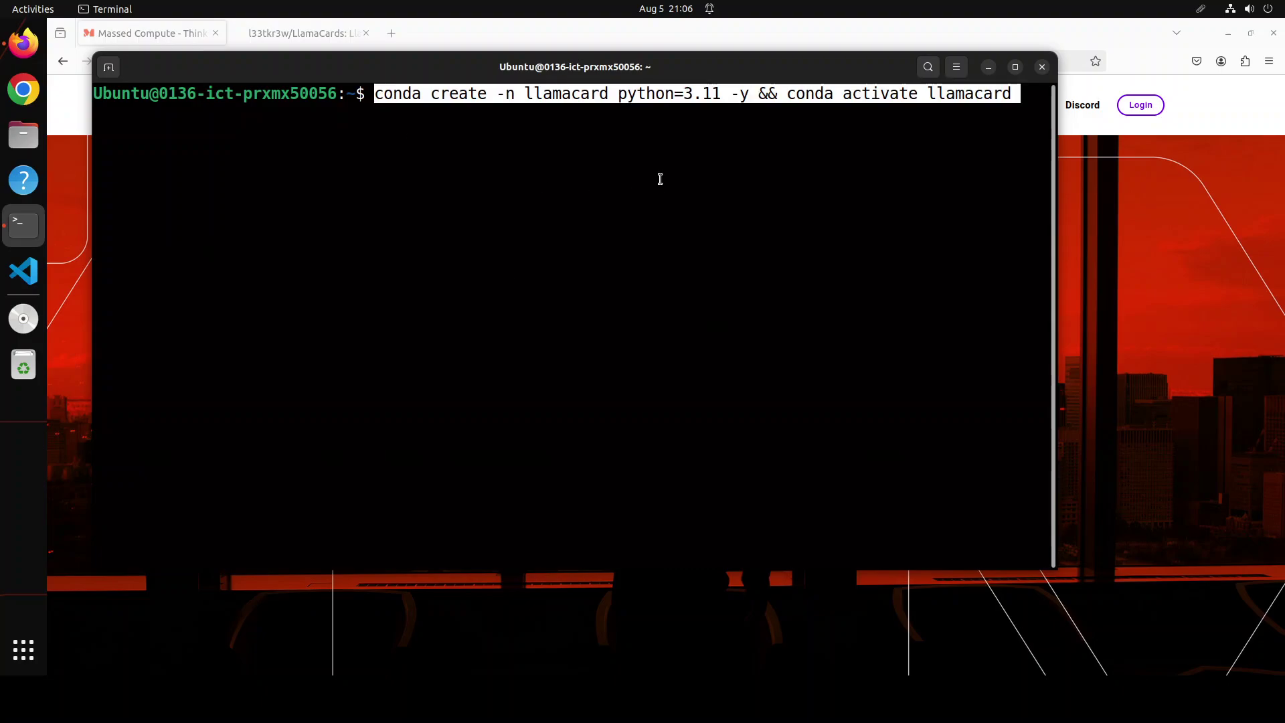
key("Return")
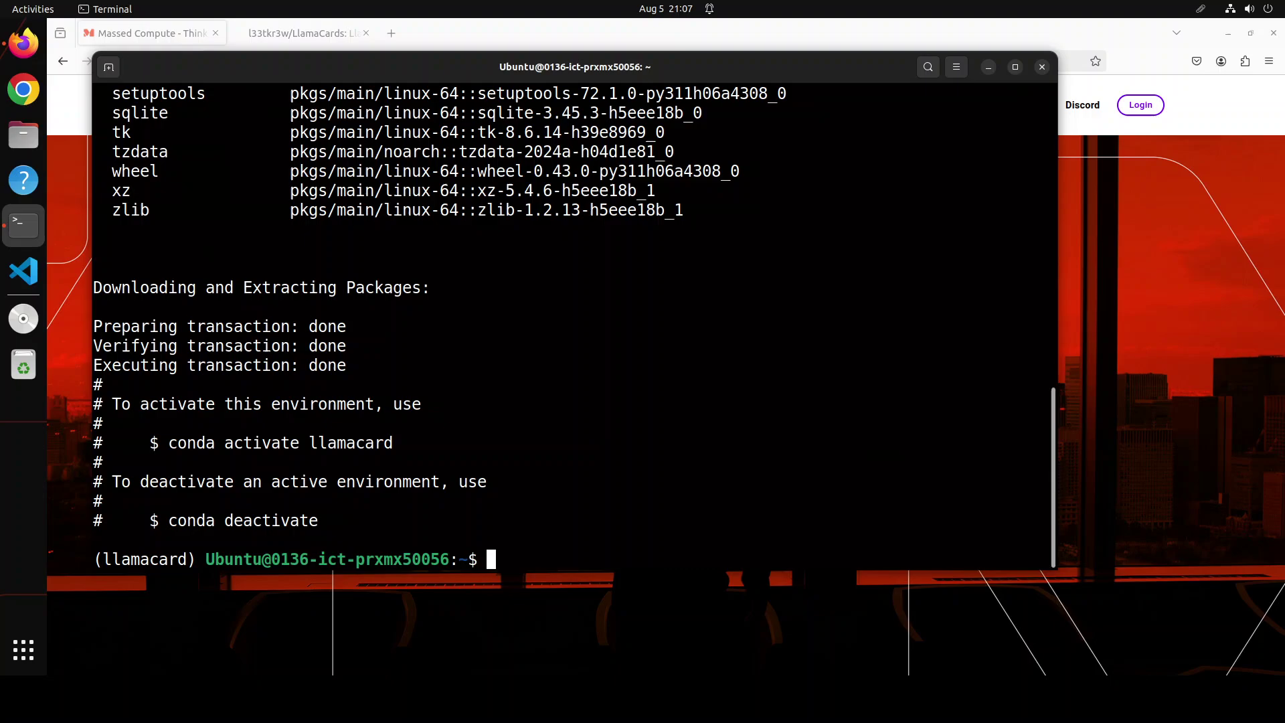
Install the prerequisite Python packages in the llamacard environment, including transformers, accelerate, sentencepiece and sentence_transformers.
right_click(616, 336)
left_click(655, 381)
key("Return")
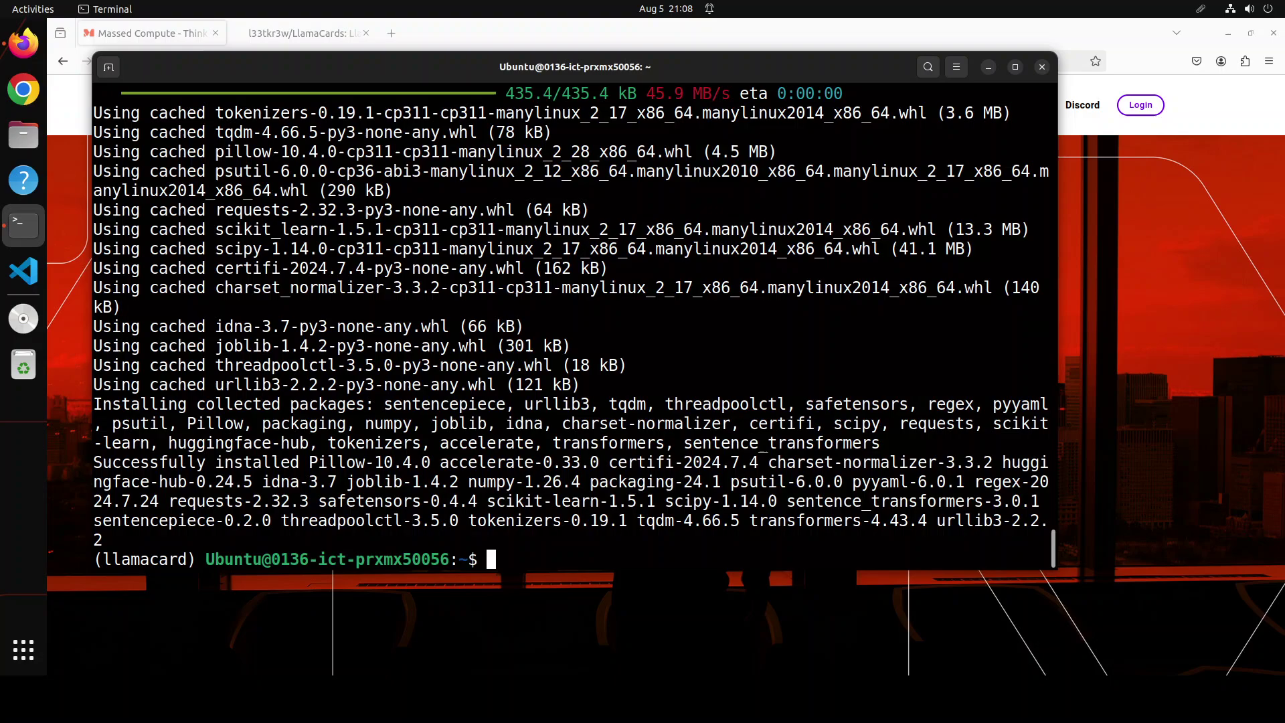
right_click(580, 546)
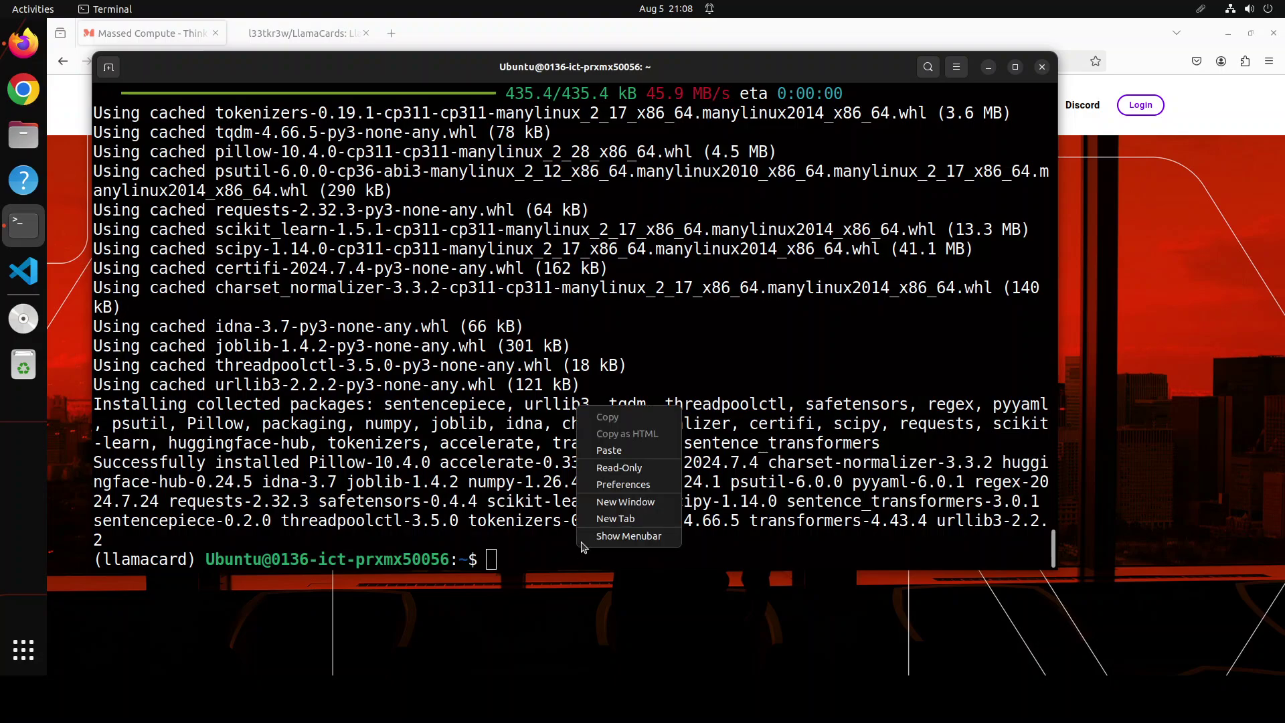
left_click(609, 450)
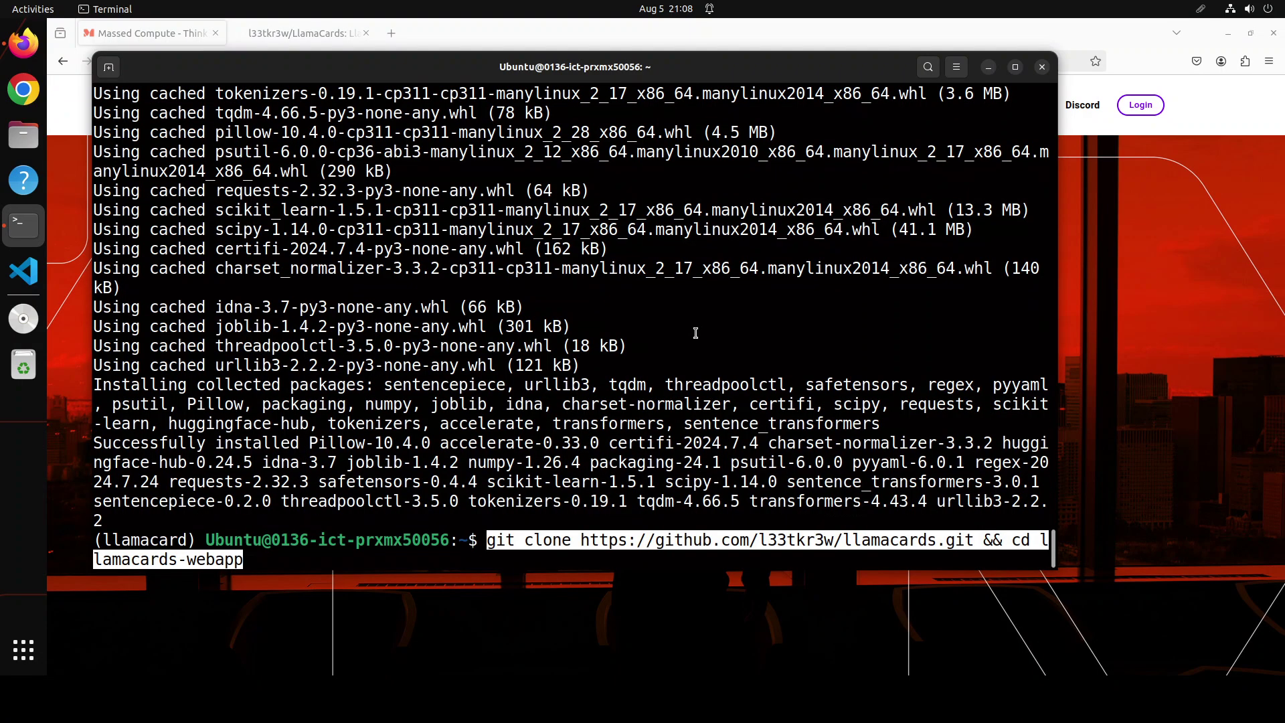
key("Return")
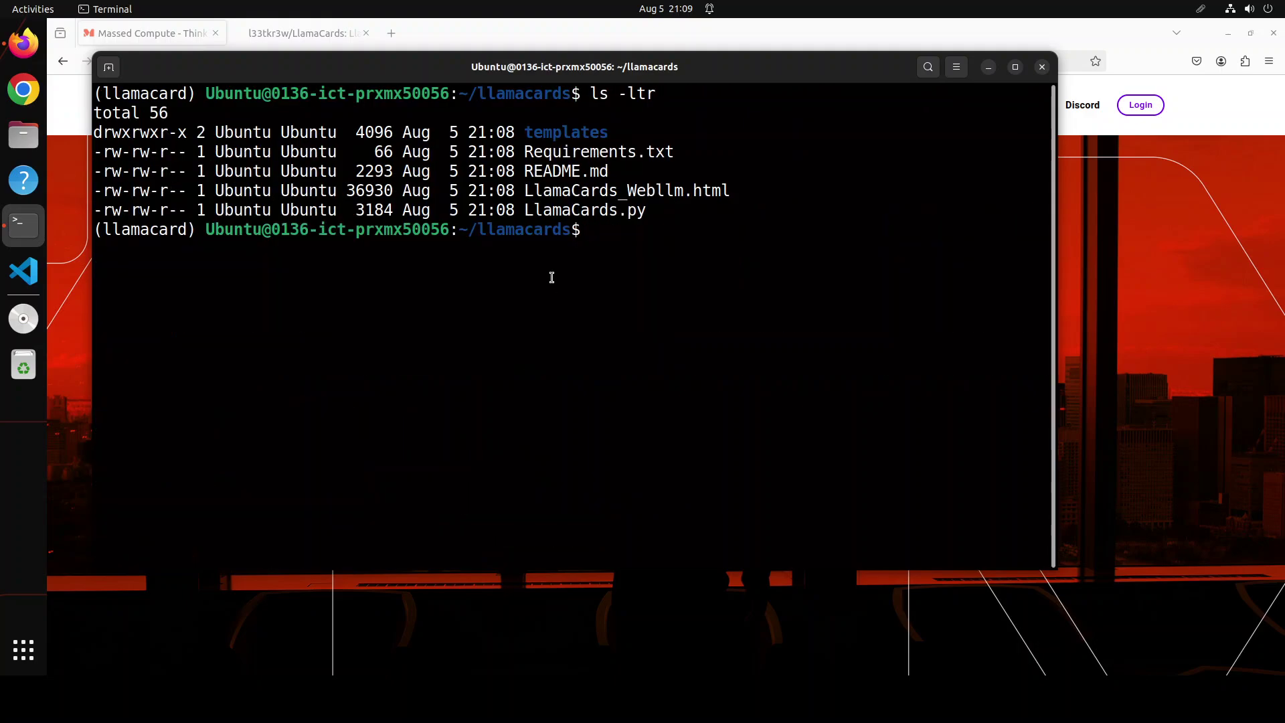
Install the project's dependencies with pip from Requirements.txt, spelling the file name with a capital R.
right_click(541, 261)
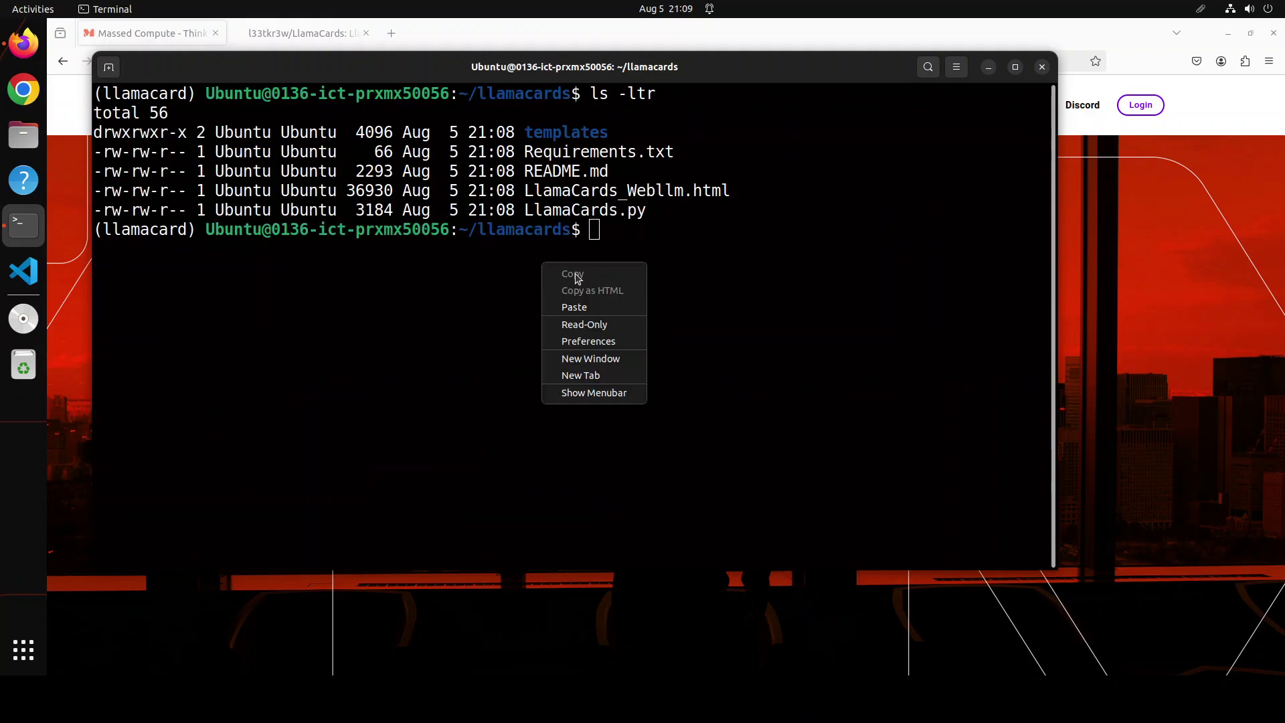
left_click(599, 306)
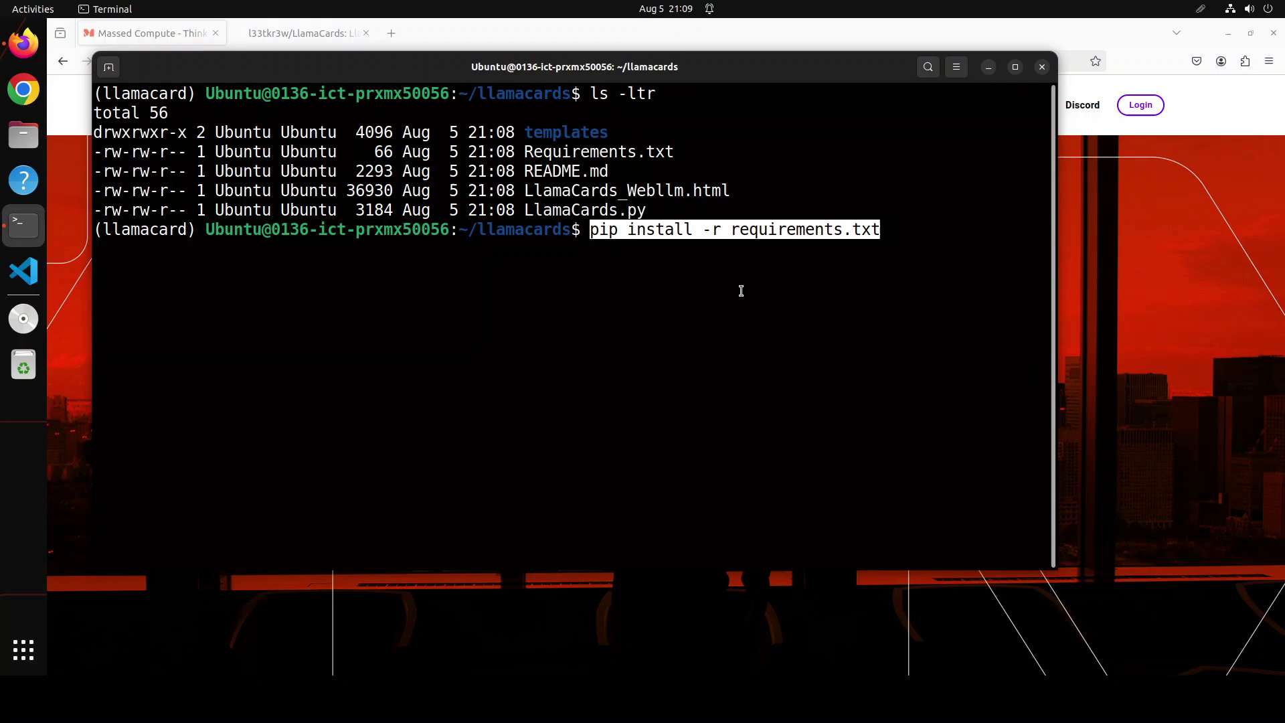
key("Left")
key("Left")
key("Left")
key("Left")
key("Left")
key("Left")
key("Left")
key("Left")
key("Left")
key("Left")
key("Left")
key("Left")
key("Left")
key("Left")
key("Left")
key("Left")
key("Left")
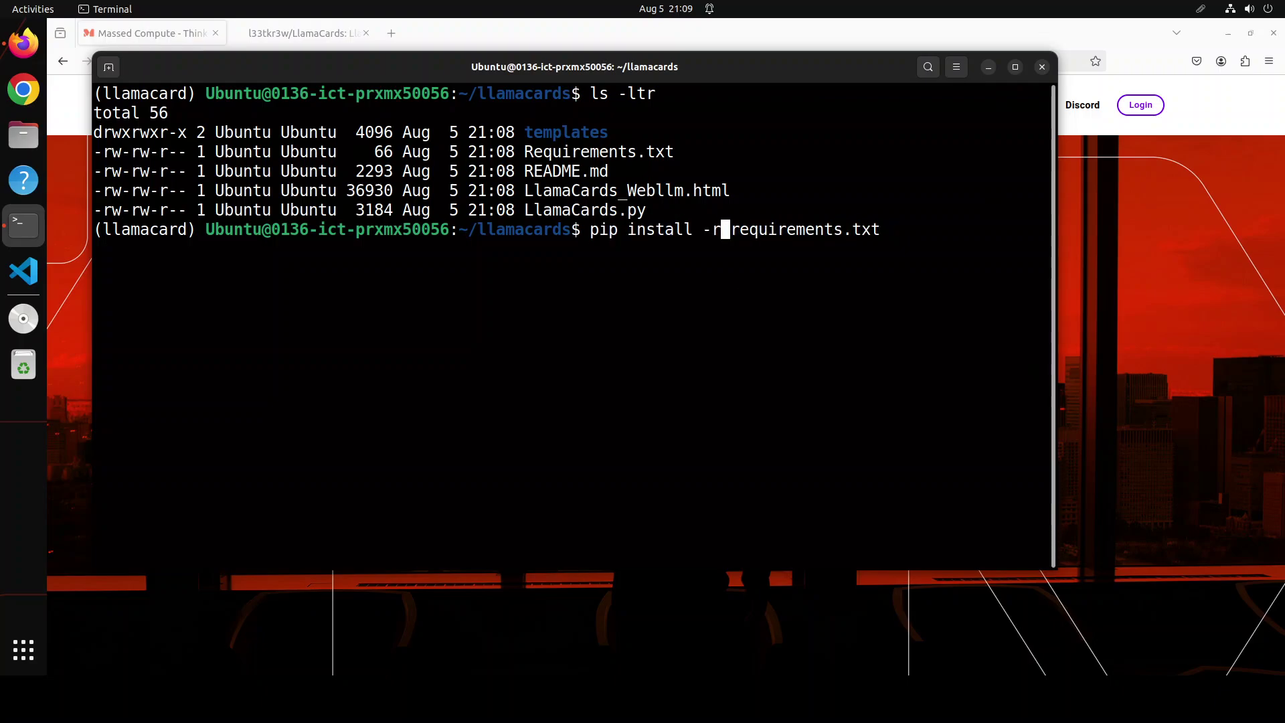
key("Right")
key("Right")
key("BackSpace")
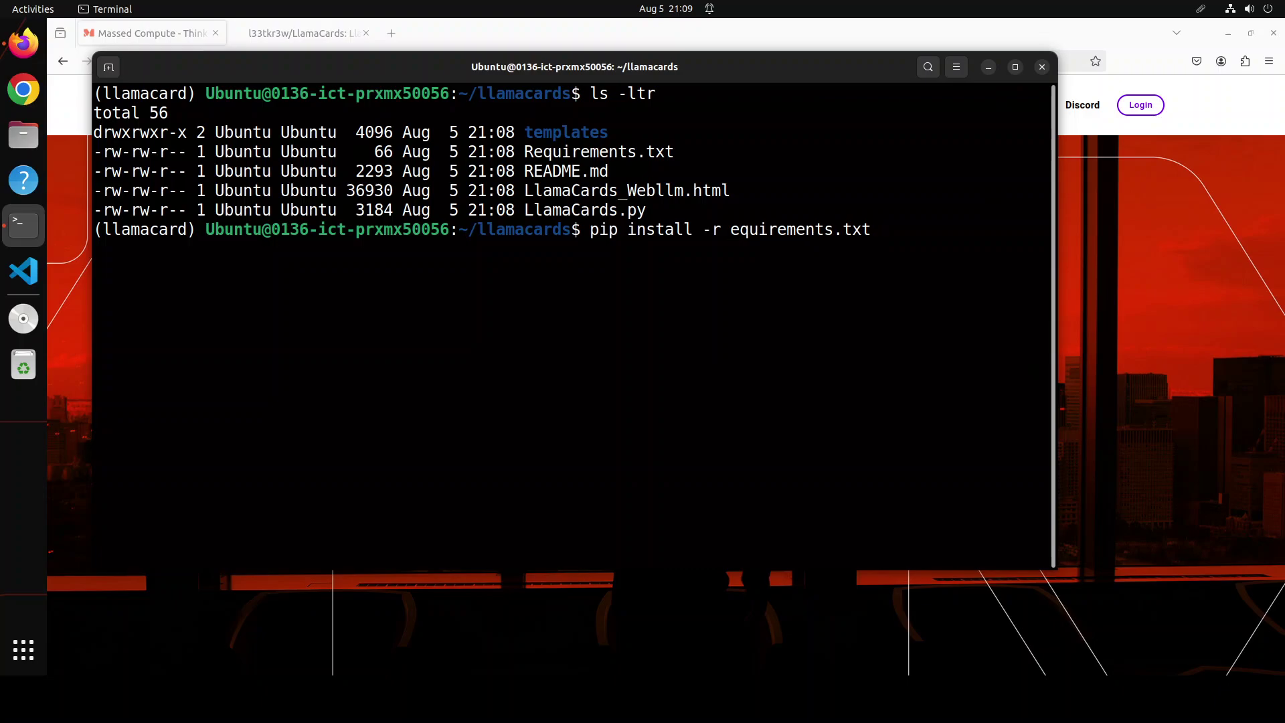
type("R")
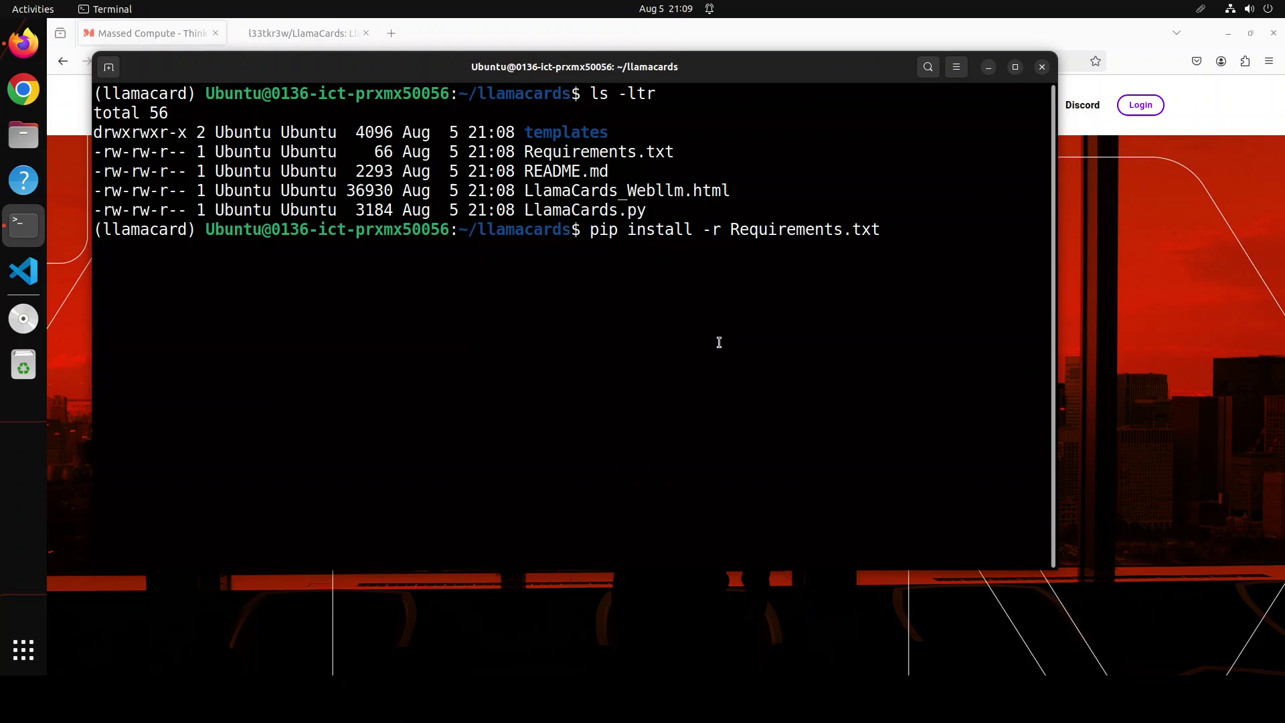
key("Return")
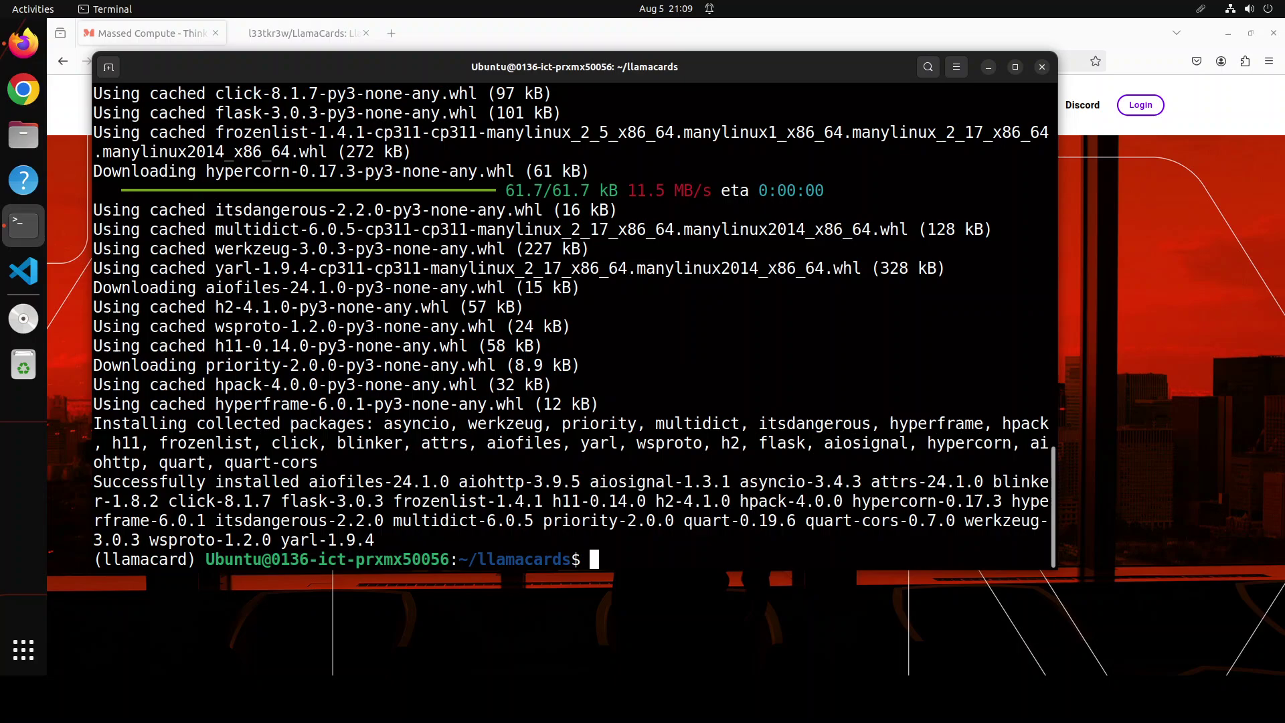
Clear the terminal and list the files of the llamacards folder with ls -ltr.
type("clear")
key("Return")
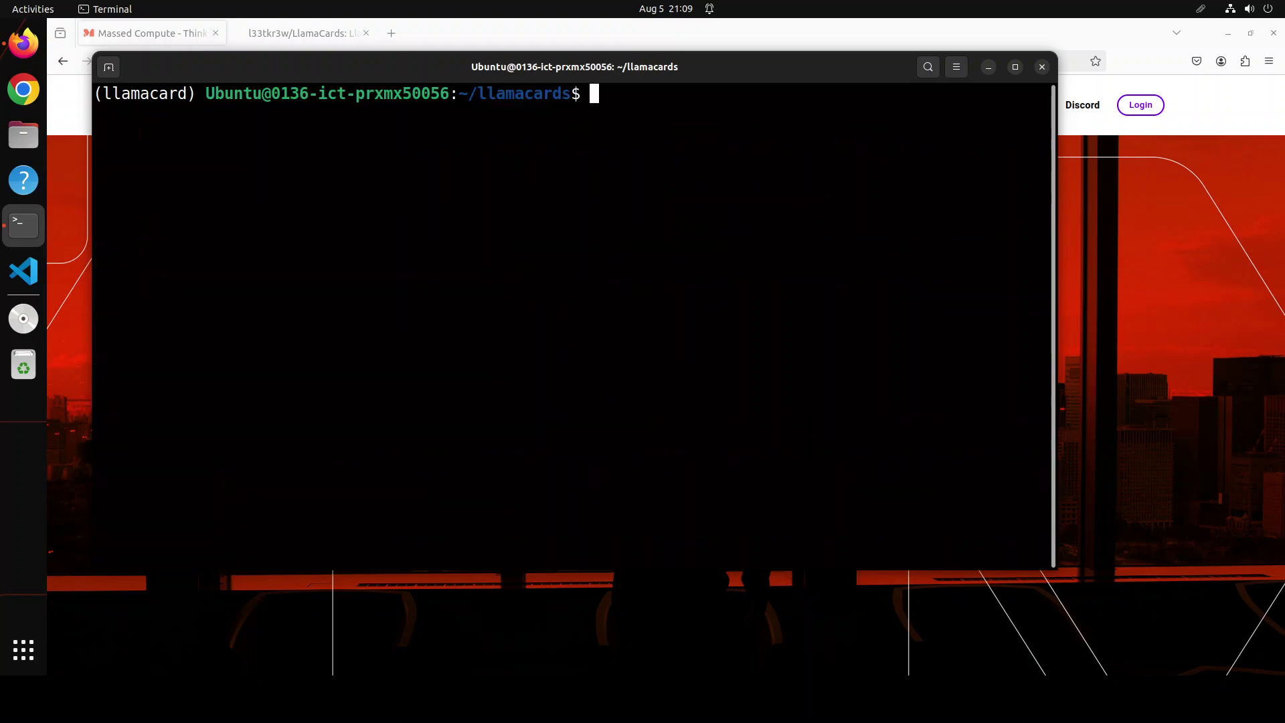
type("ls -")
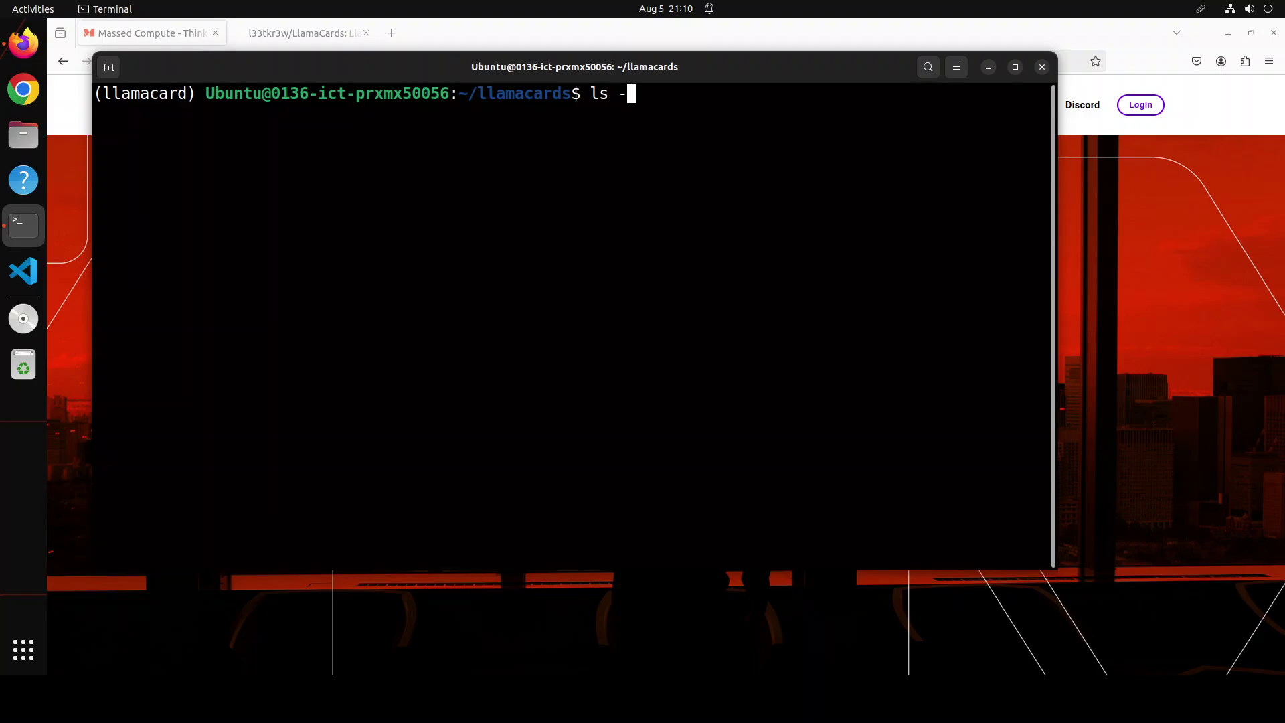
type("ltr")
key("Return")
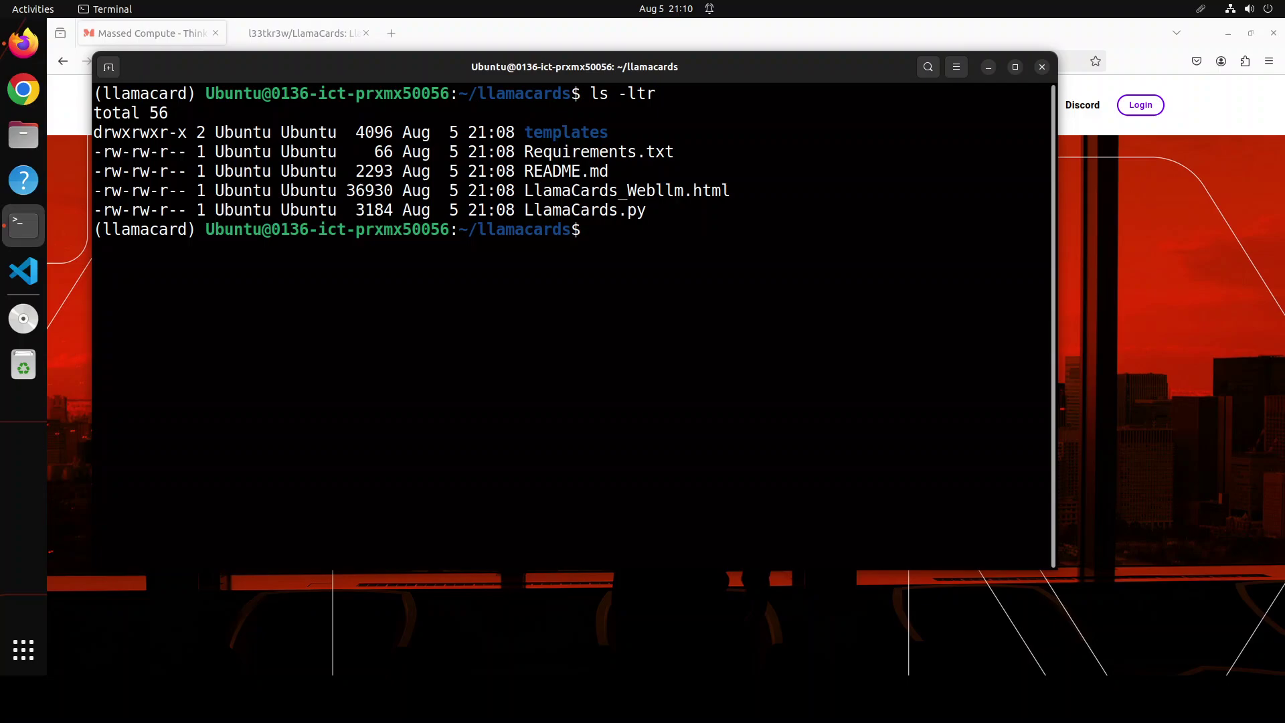
Start the web application by running LlamaCards.py with python3.
type("python3 Llama")
key("Tab")
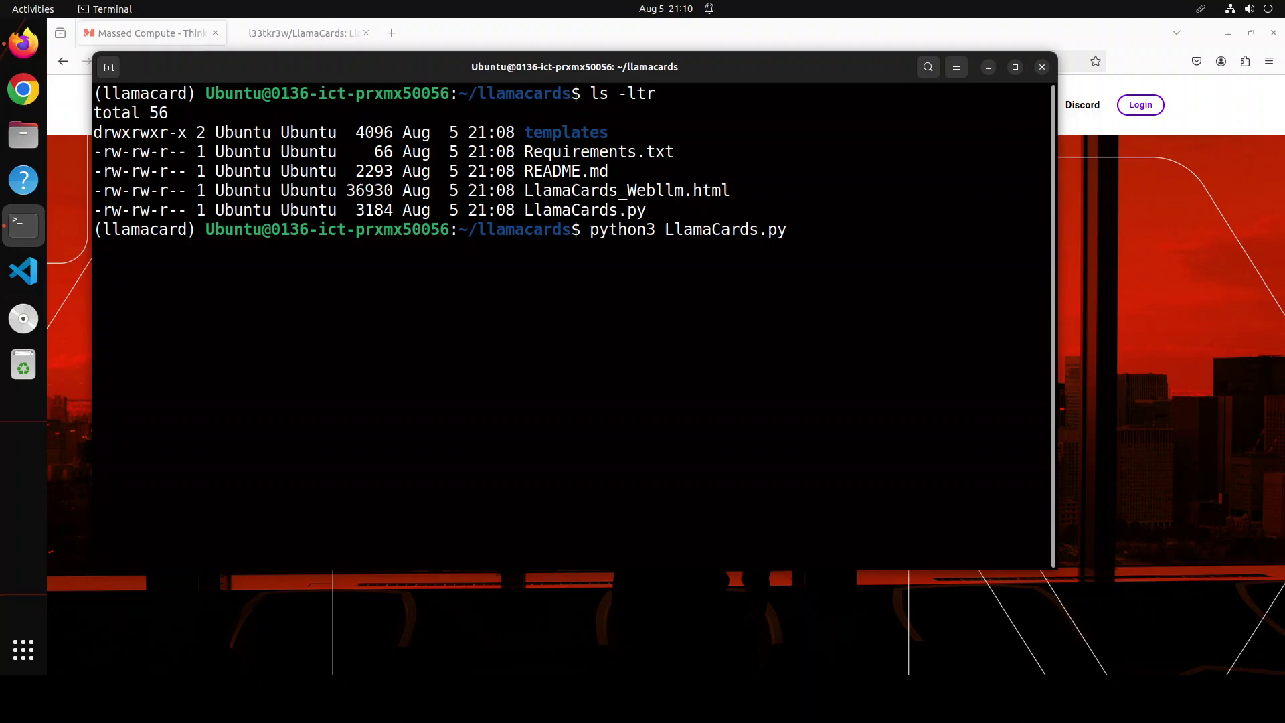
key("Return")
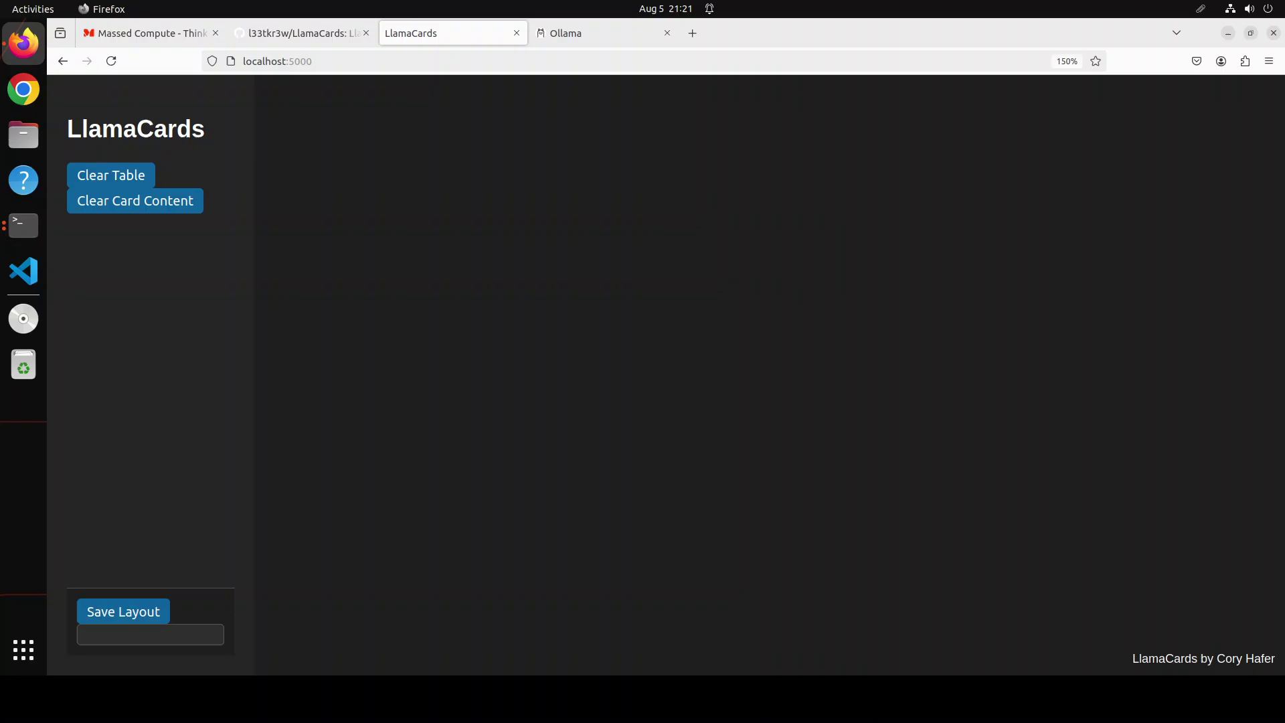
Look up the Linux install command on the Ollama download page and return to the LlamaCards page.
left_click(568, 34)
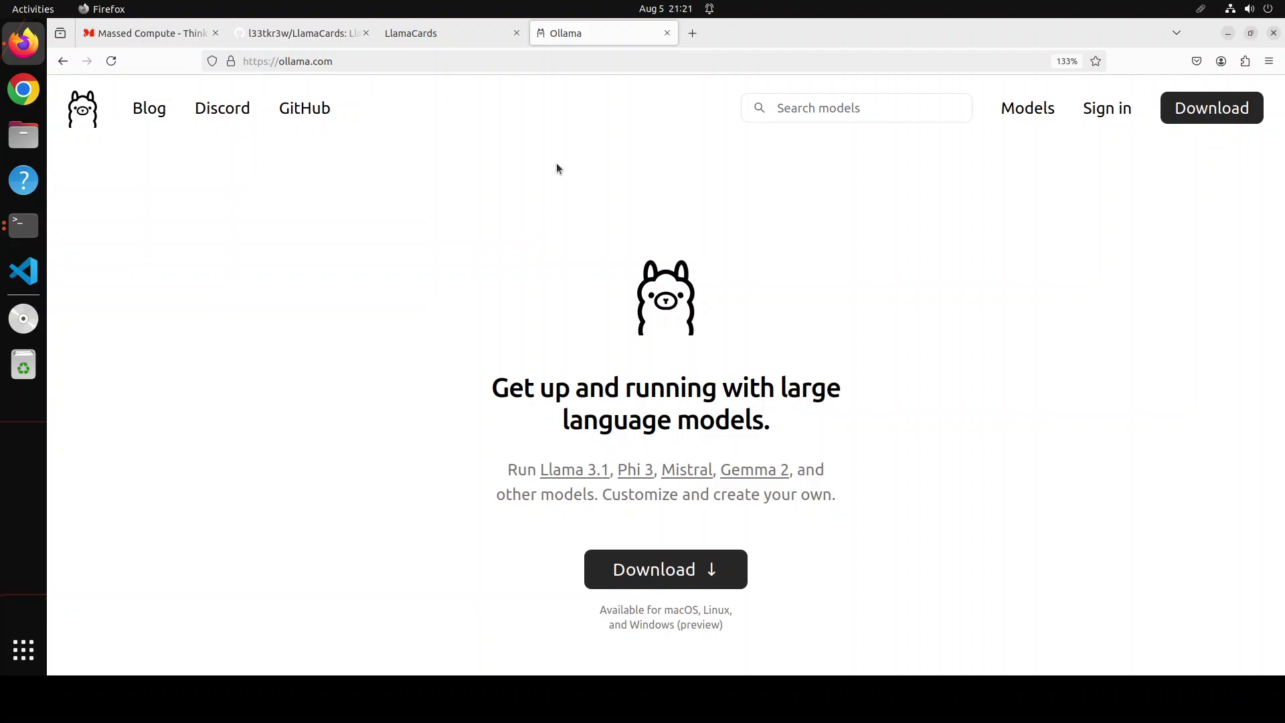
left_click(671, 573)
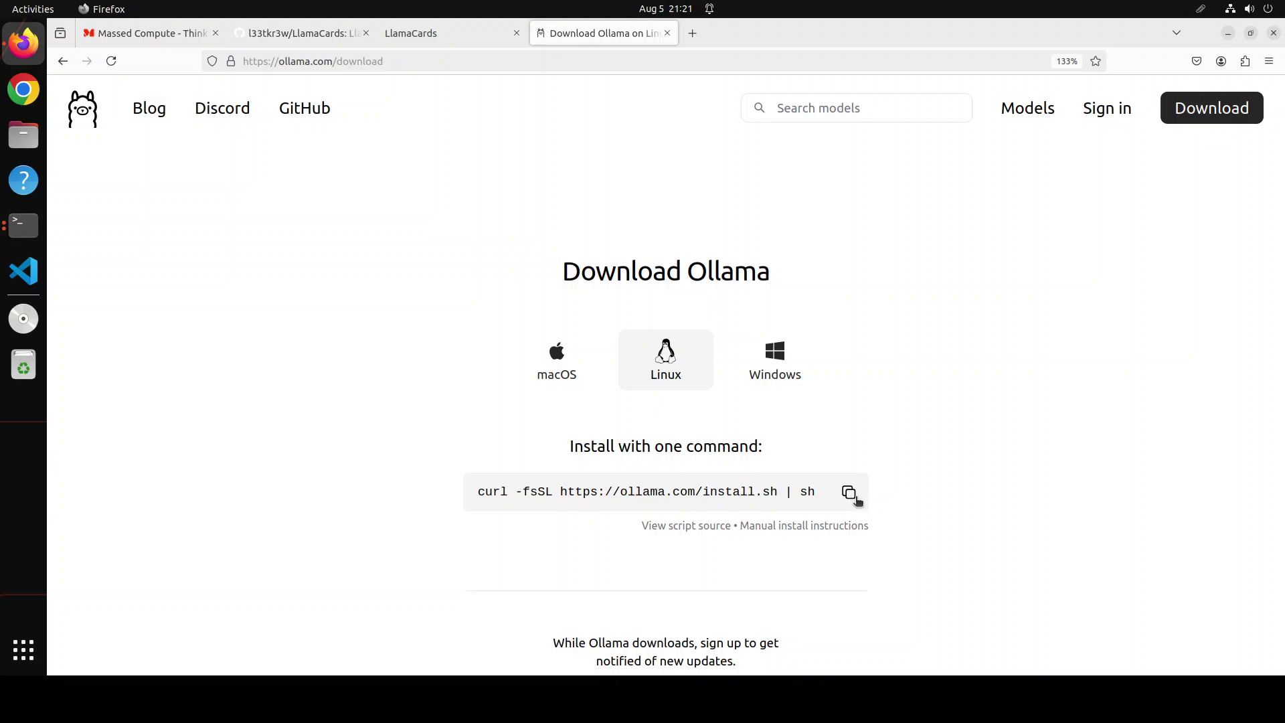
left_click(461, 34)
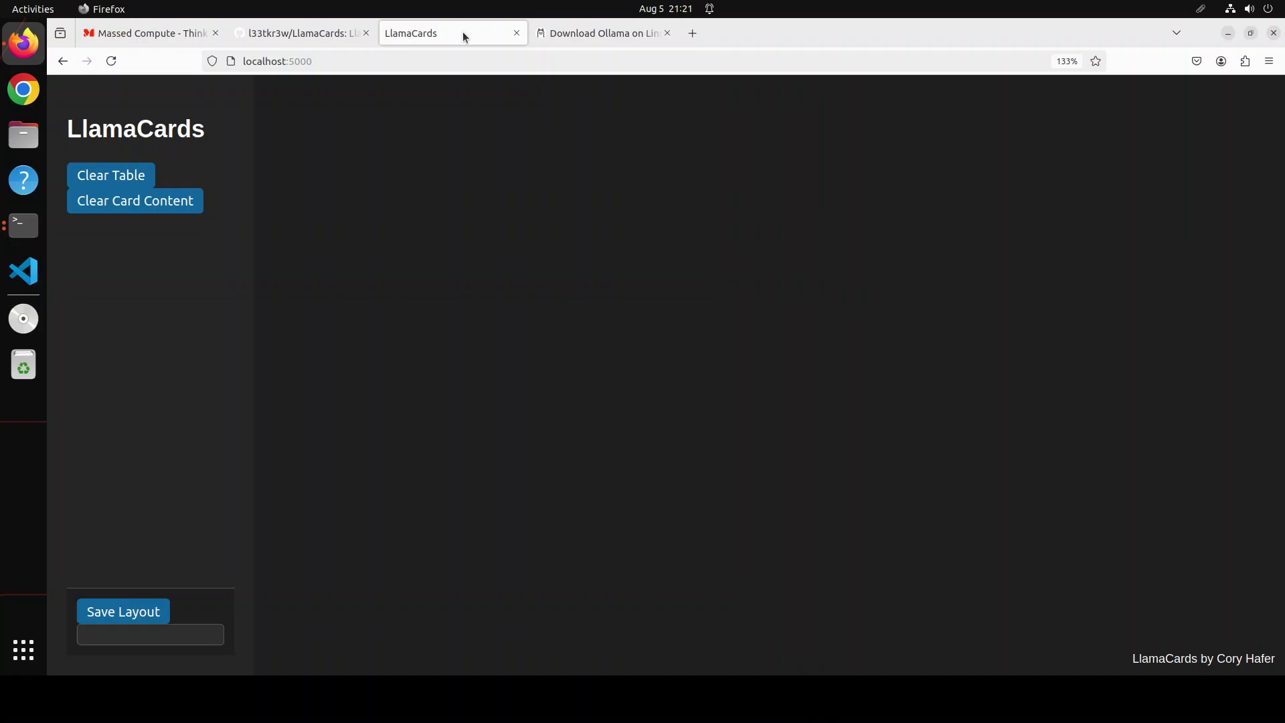
left_click(25, 225)
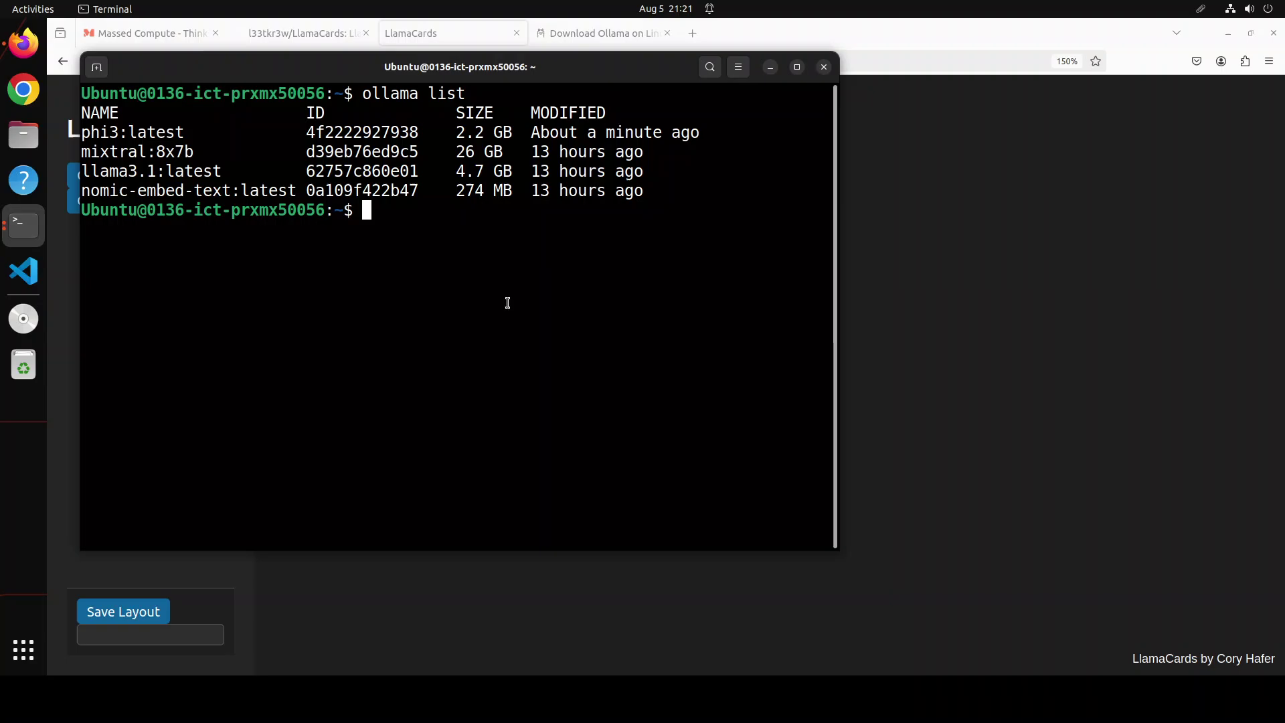
type("ollama pul")
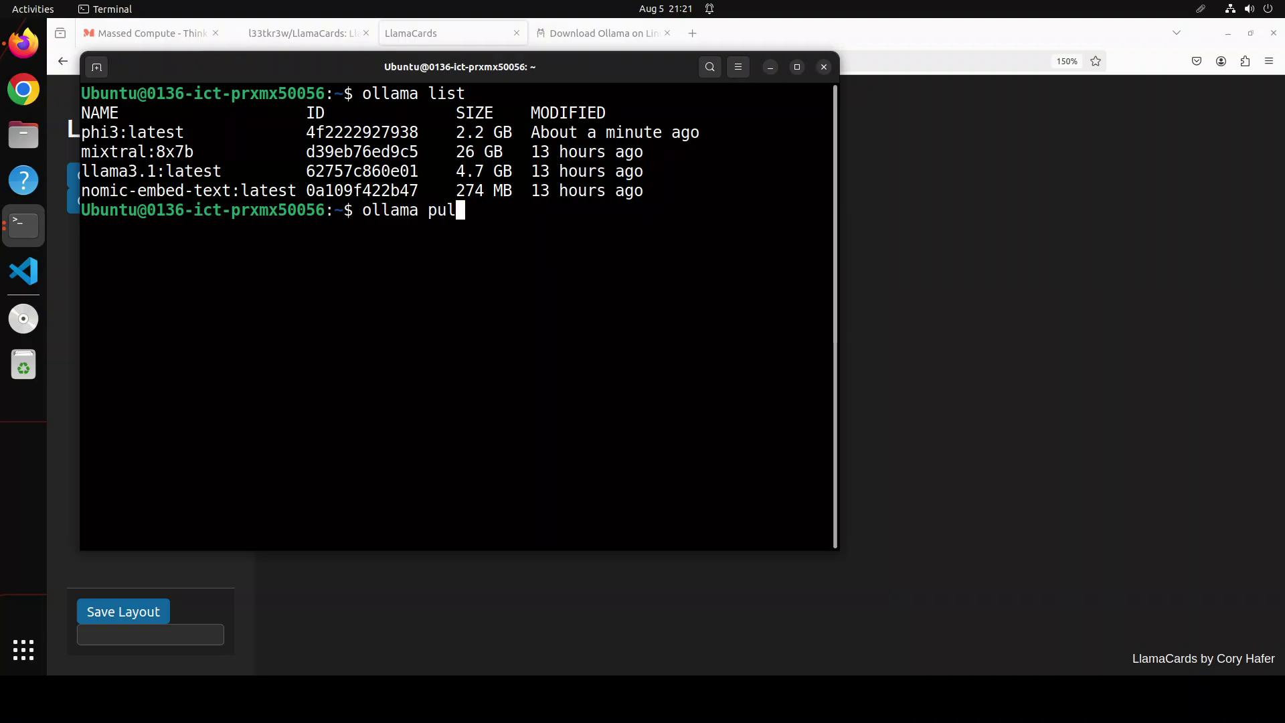
type("l llama")
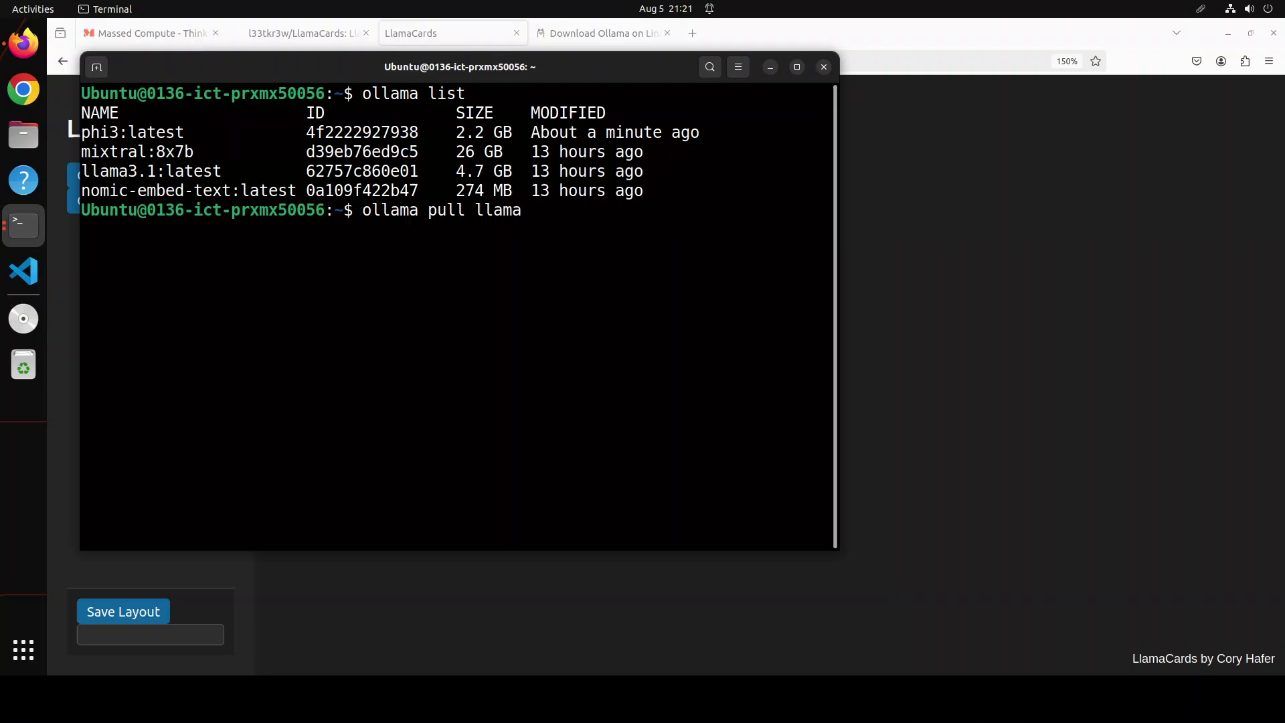
type("3")
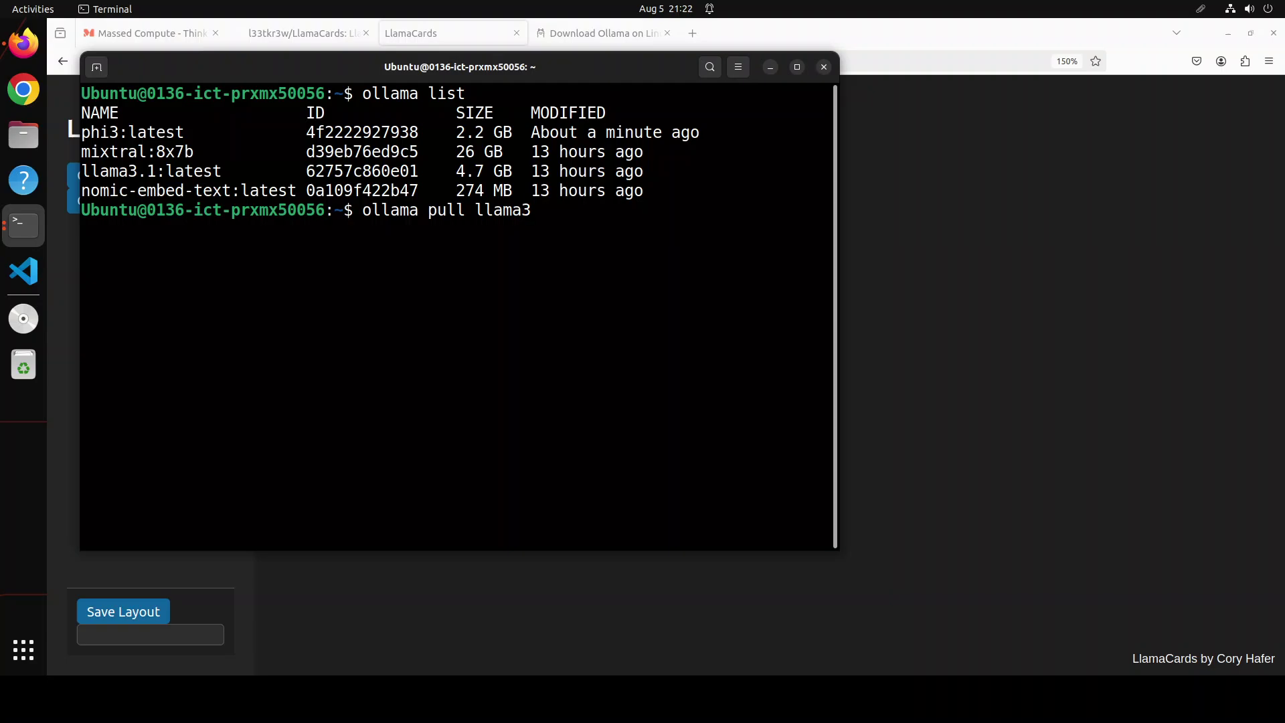
key("BackSpace")
key("BackSpace")
key("BackSpace")
key("BackSpace")
key("BackSpace")
key("BackSpace")
key("BackSpace")
key("BackSpace")
key("BackSpace")
key("BackSpace")
key("BackSpace")
key("BackSpace")
key("BackSpace")
key("BackSpace")
key("BackSpace")
key("BackSpace")
key("BackSpace")
key("BackSpace")
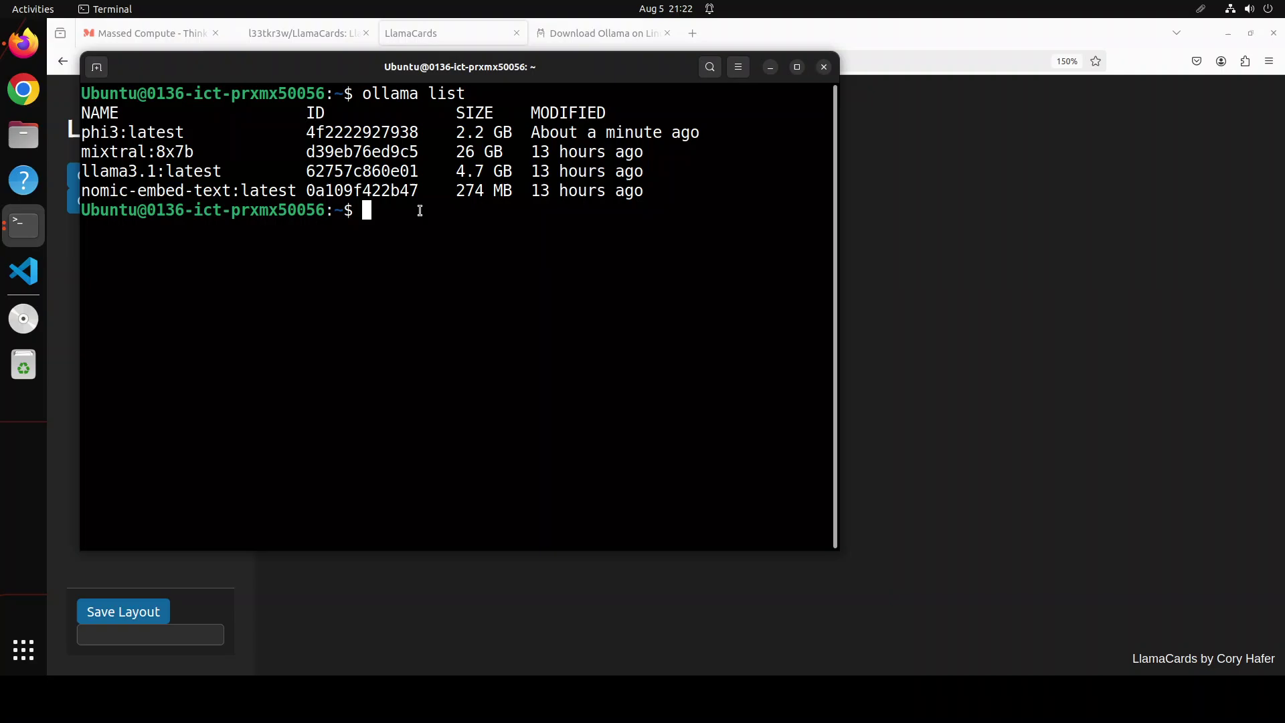
left_click(771, 68)
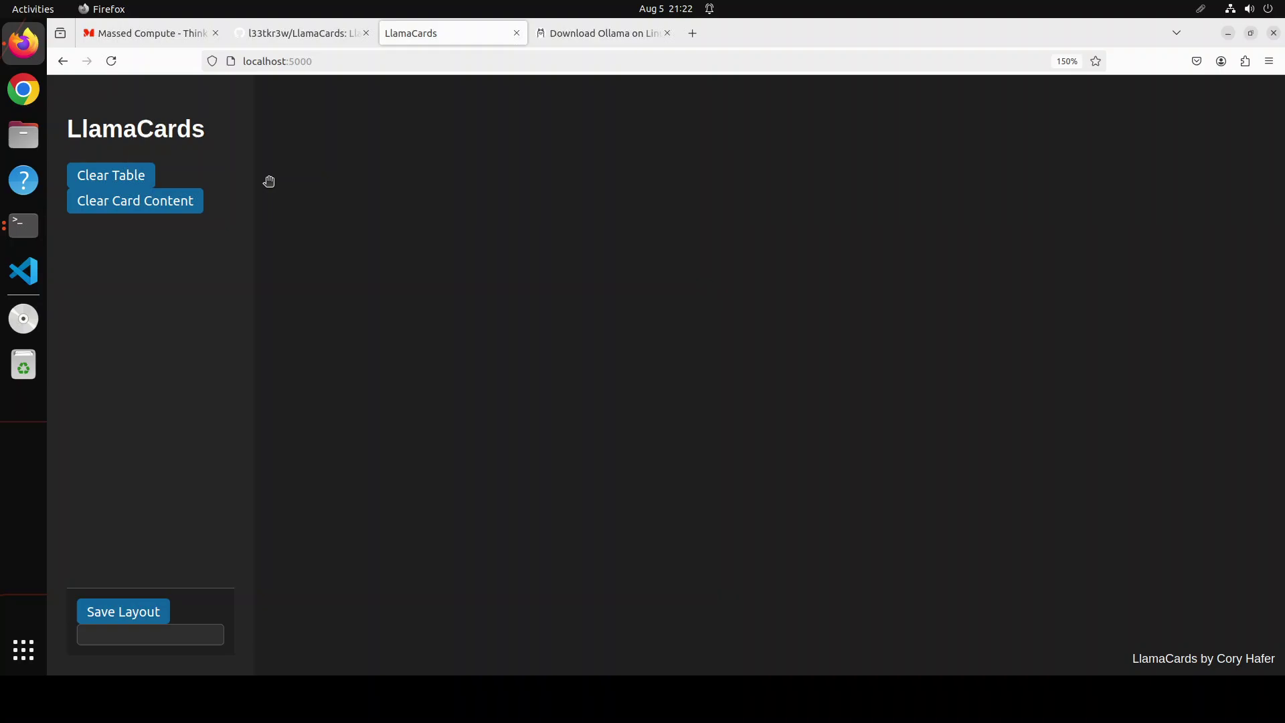
Add a Prompt Card to the empty LlamaCards canvas and enter "Tell me a Joke" as its prompt.
right_click(318, 138)
left_click(362, 189)
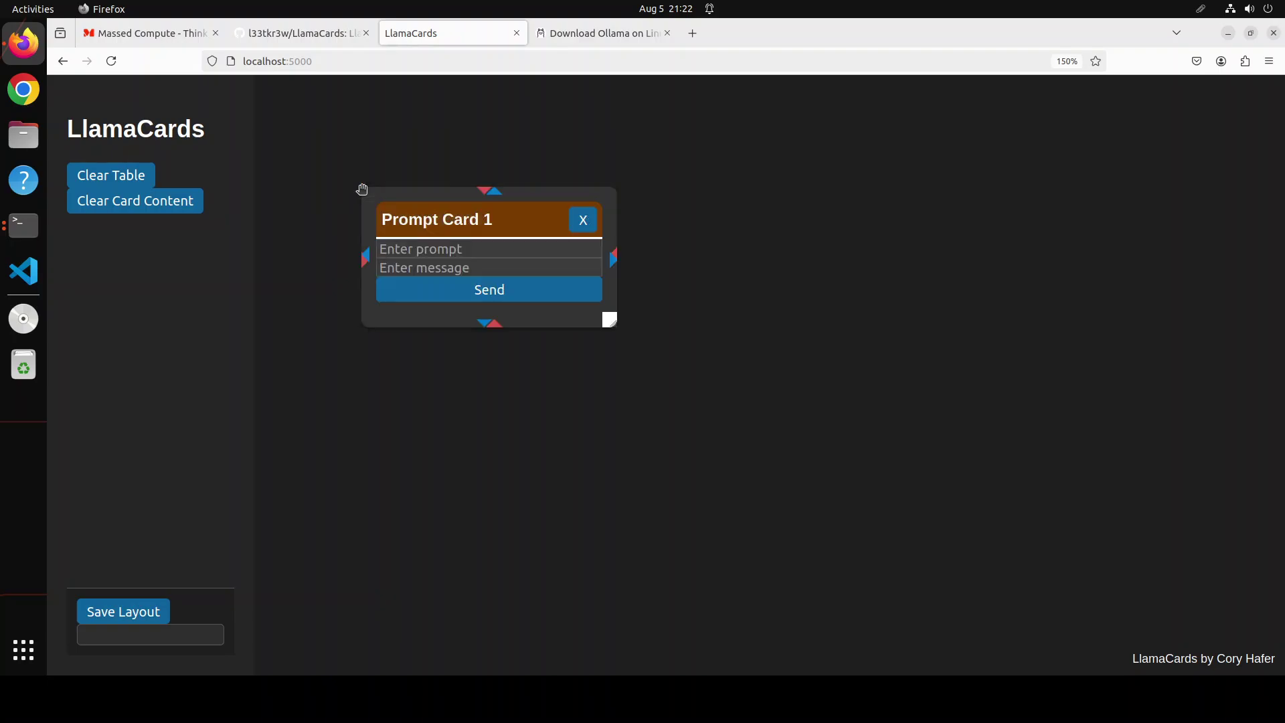
left_click(413, 250)
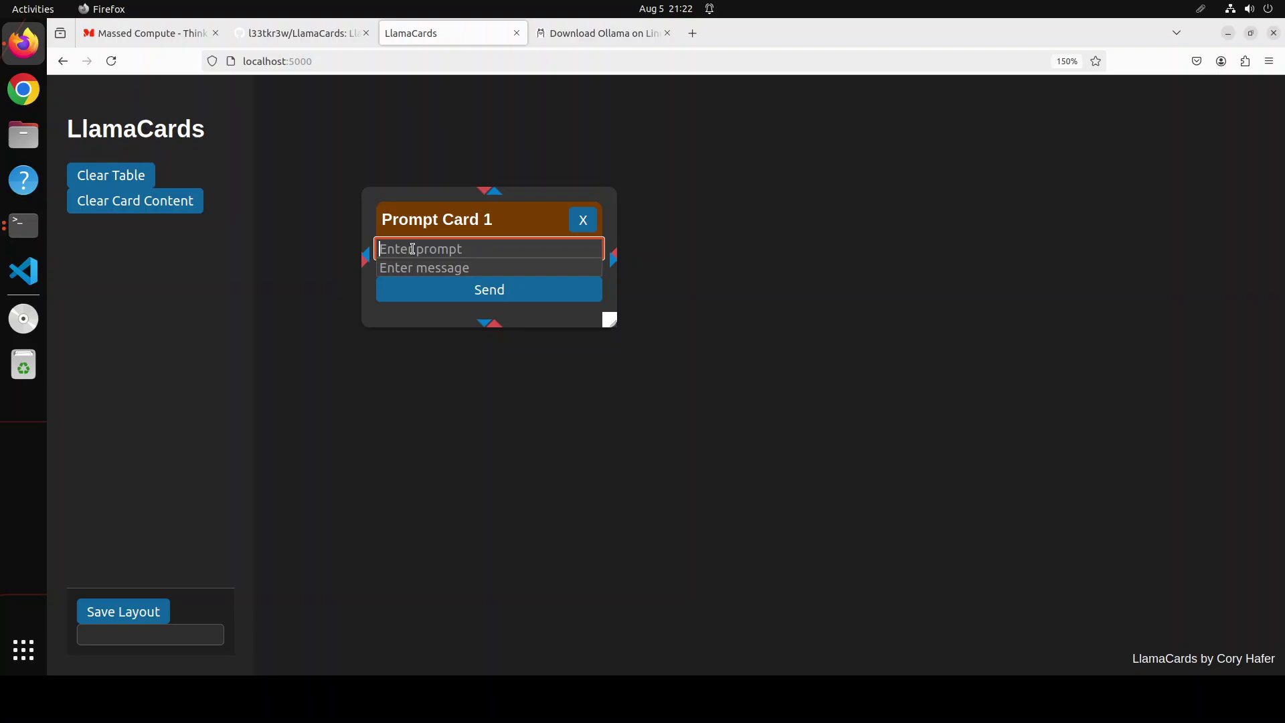
type("Tell me a Joke")
Add an LLM Card to the canvas, below and to the right of the Prompt Card.
right_click(707, 311)
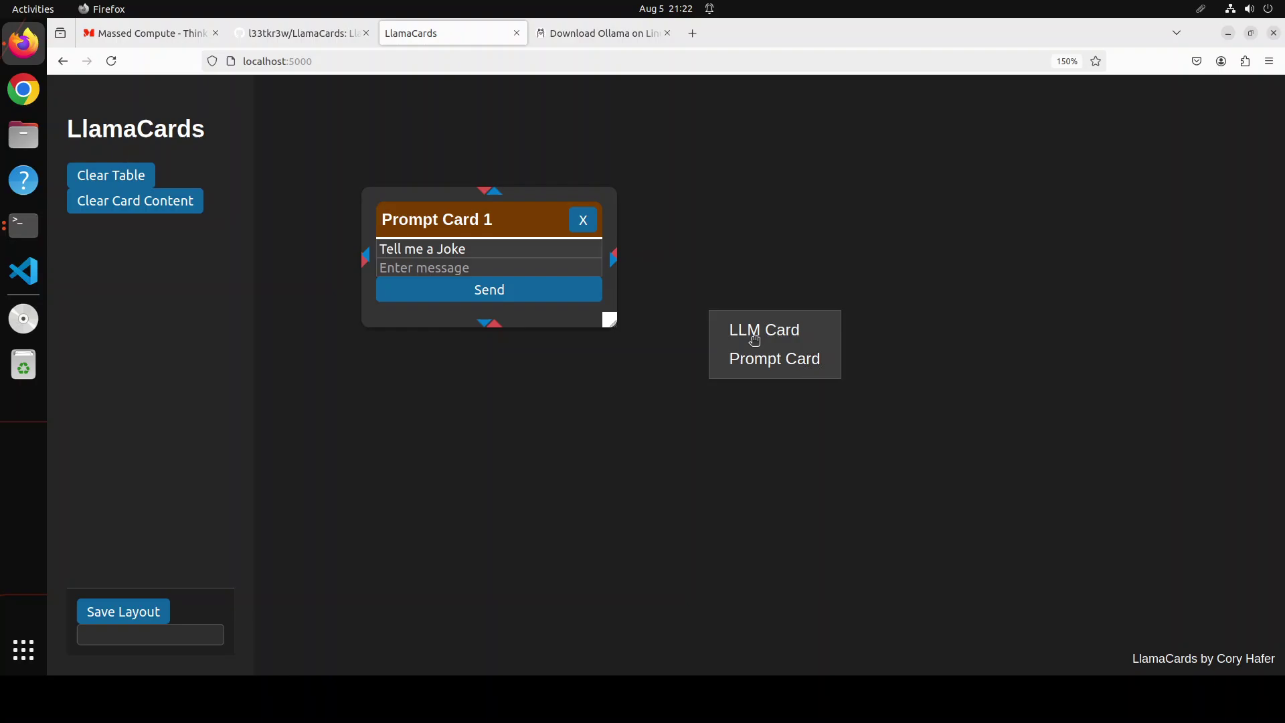
left_click(759, 334)
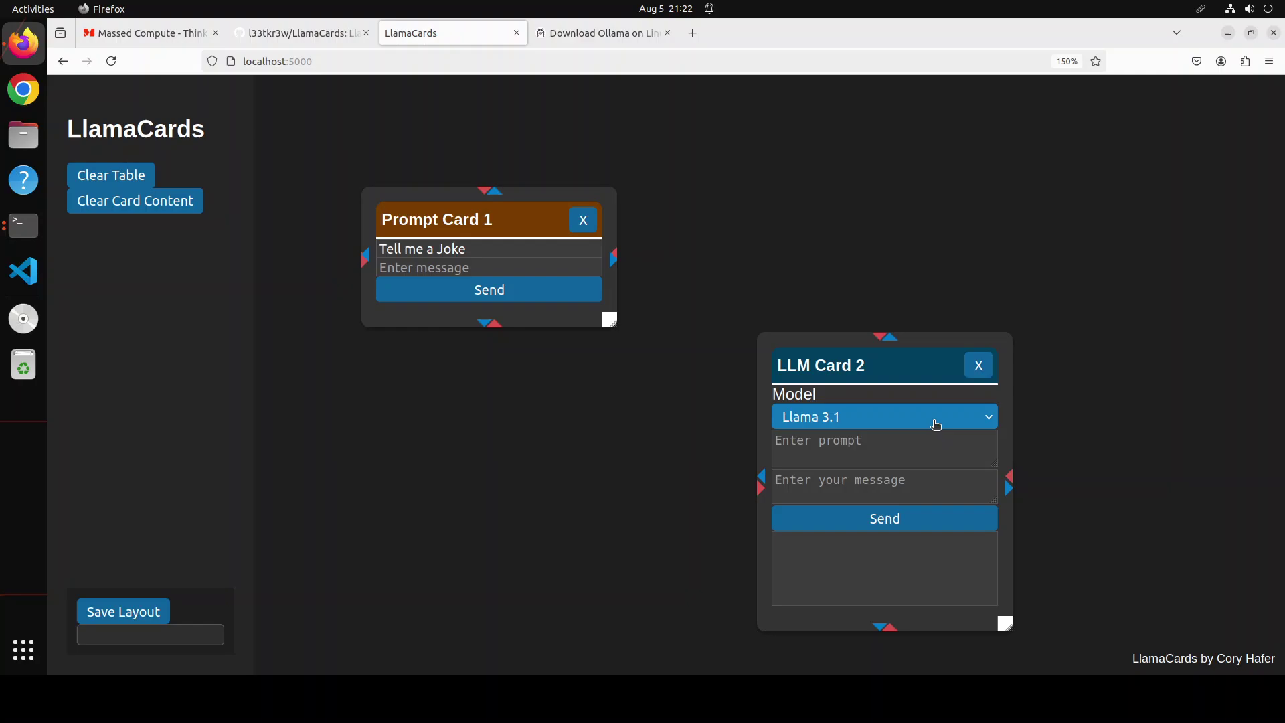
Enter "Tell me joke" as the message of LLM Card 2, leaving its prompt empty.
left_click(828, 445)
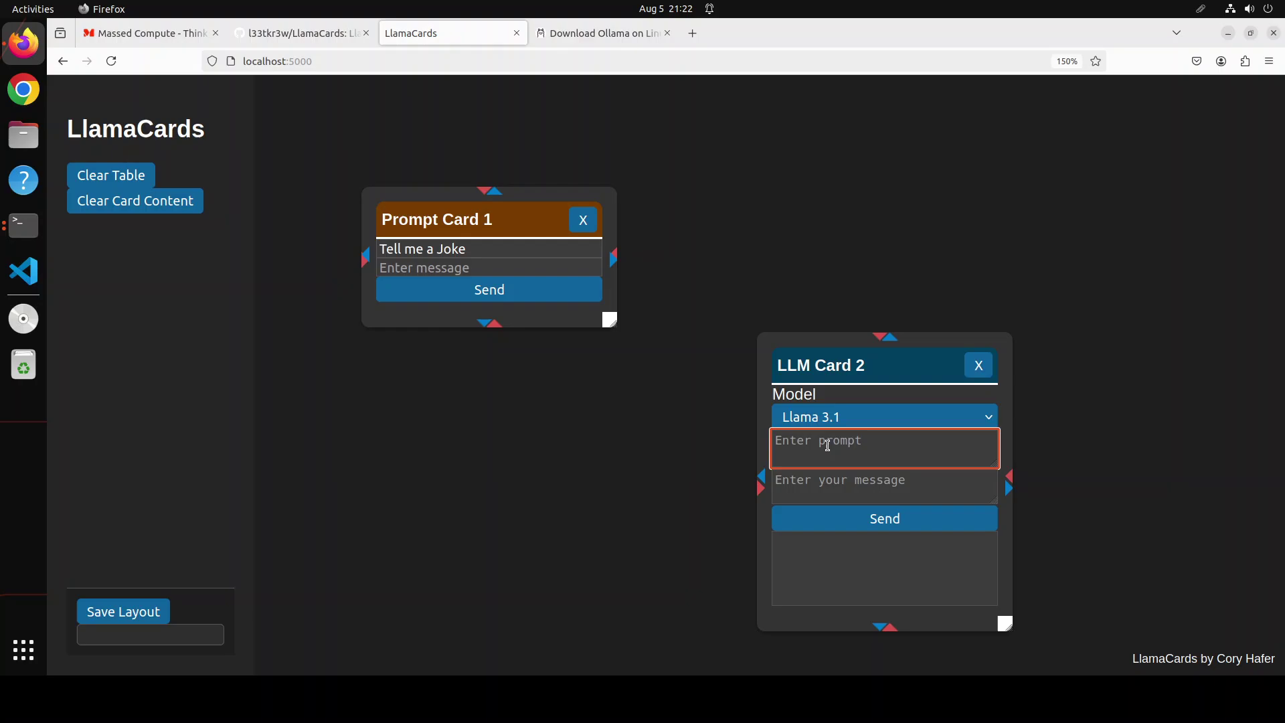
left_click(812, 485)
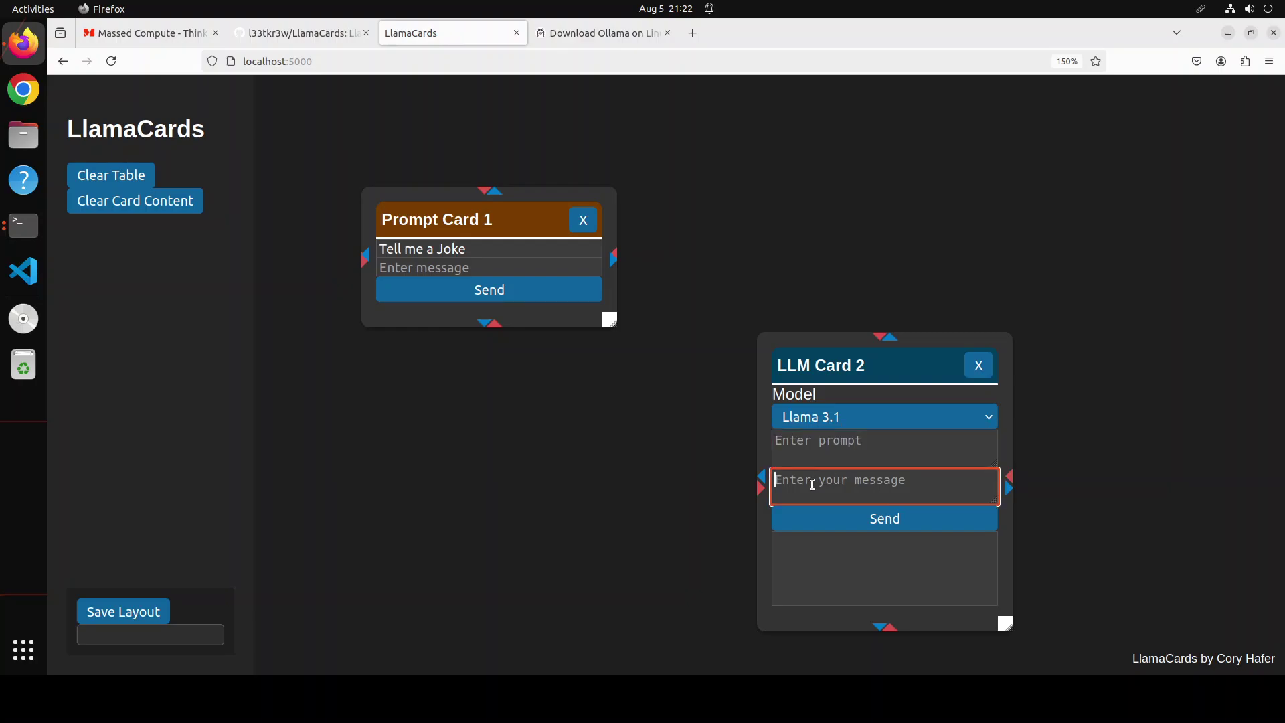
type("Tell me joke")
Add another LLM Card below and to the right of LLM Card 2 and set its model to Phi3.
right_click(1119, 437)
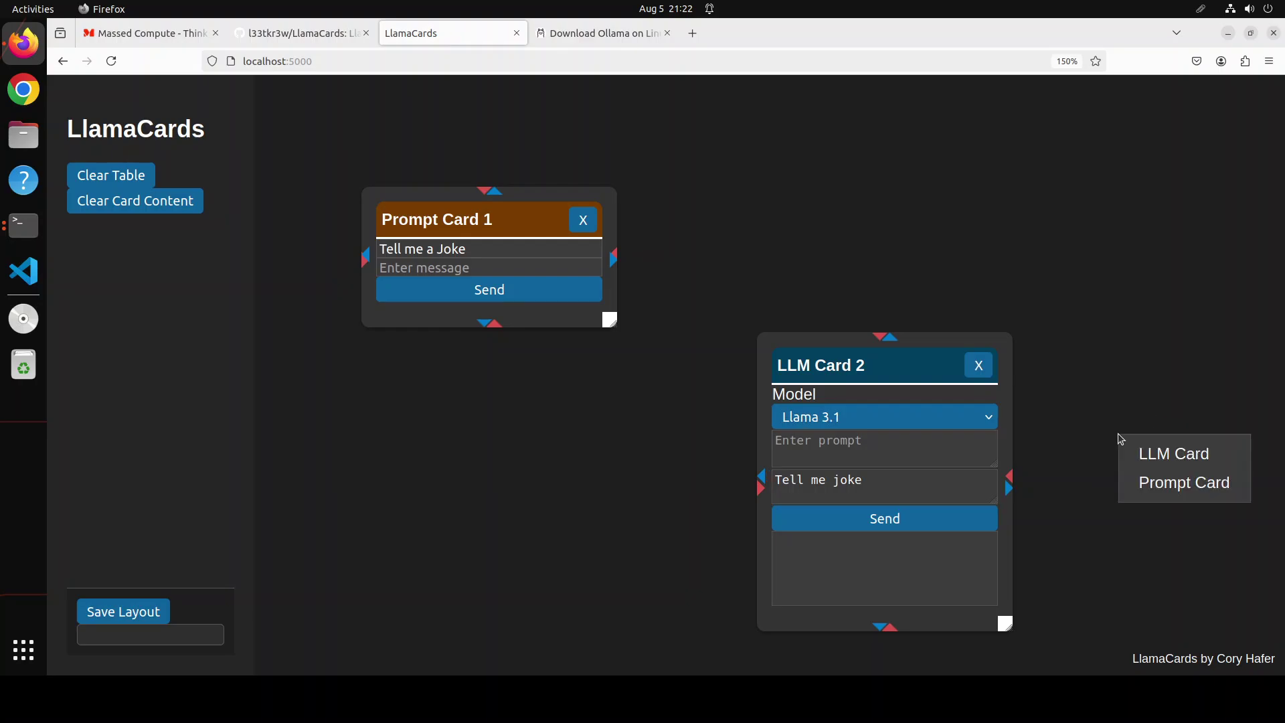
left_click(1145, 451)
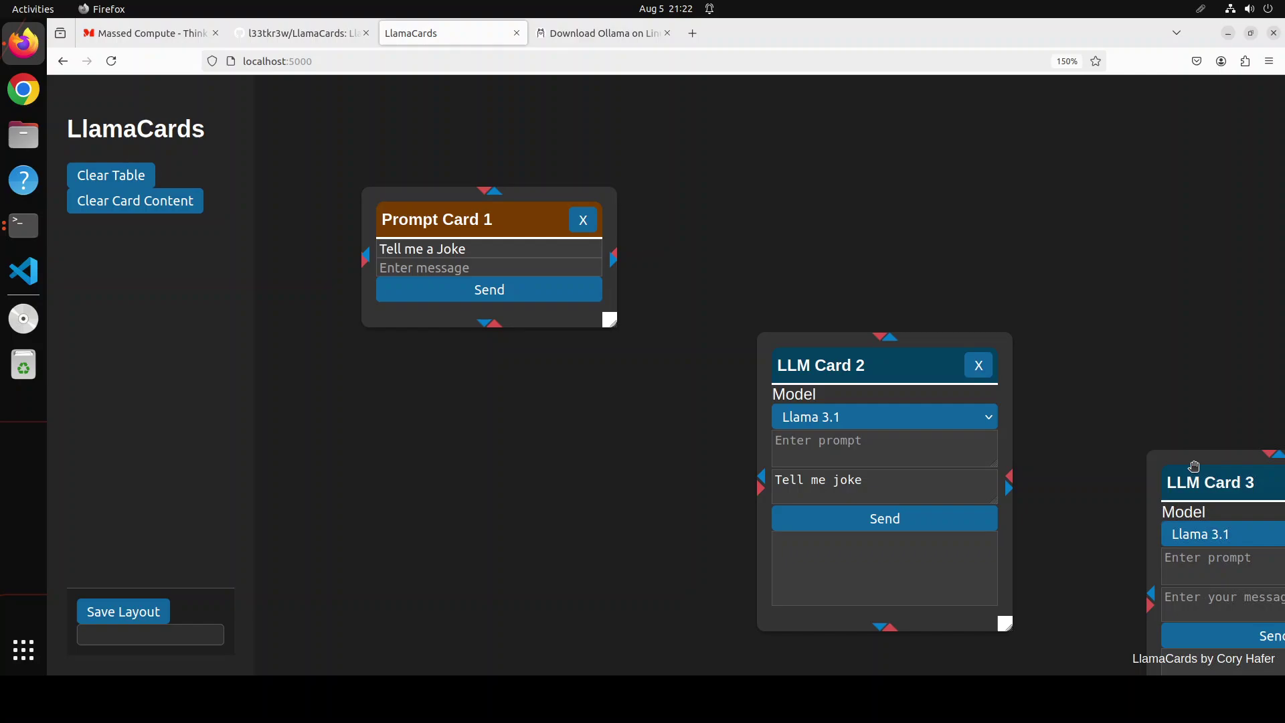
left_click_drag(1014, 439, 962, 411)
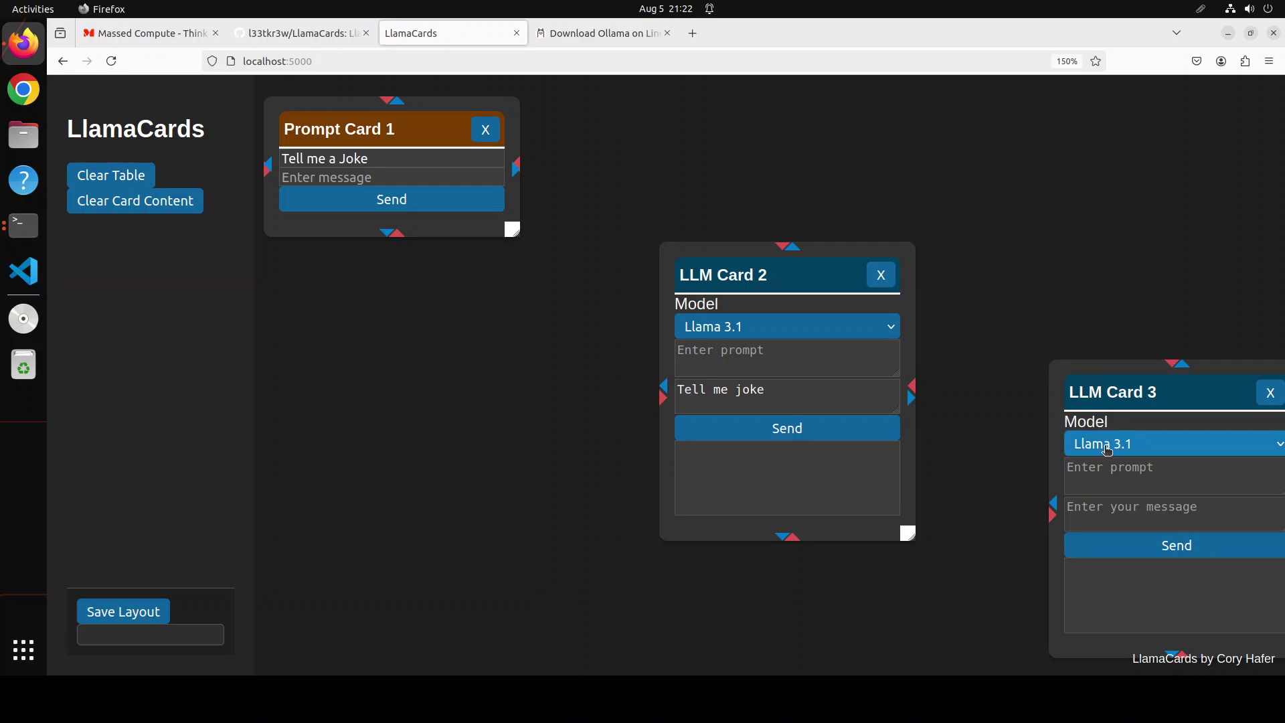
left_click(1107, 450)
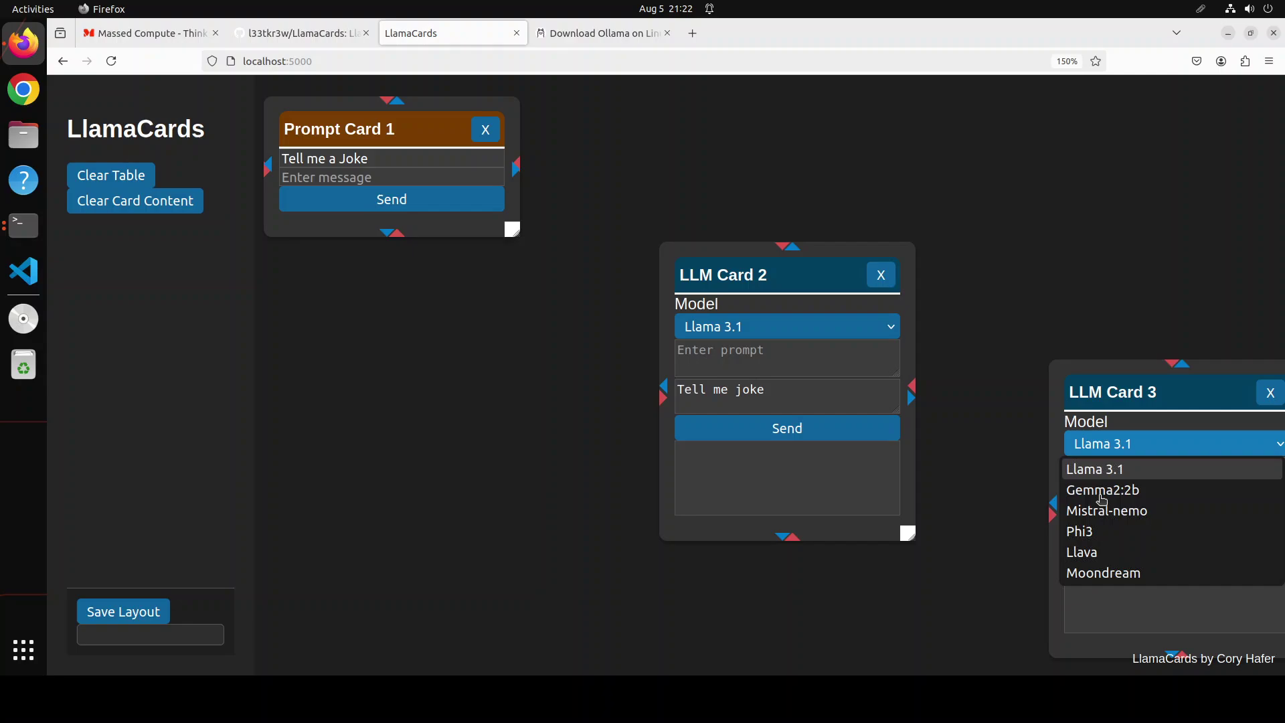
left_click(1099, 529)
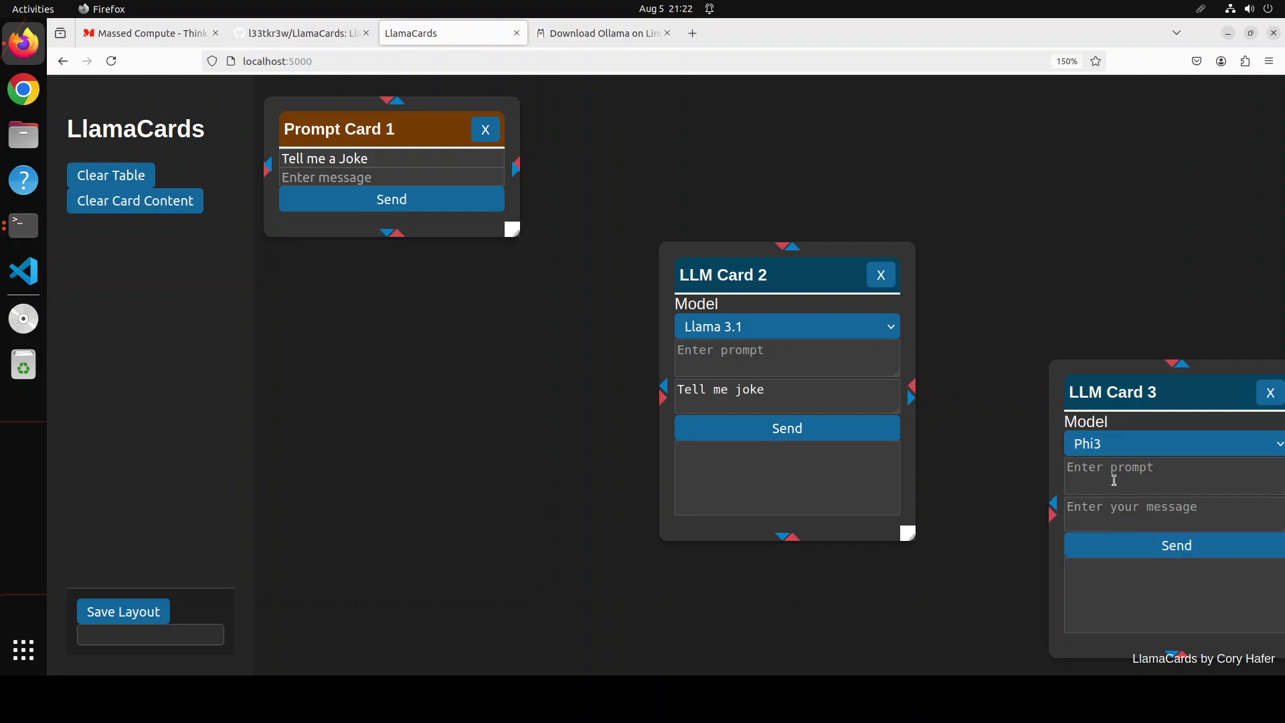
Enter "Summarize the joke" as the Phi3 card's prompt and "joke summary" as its message.
left_click(1116, 477)
type("Summ")
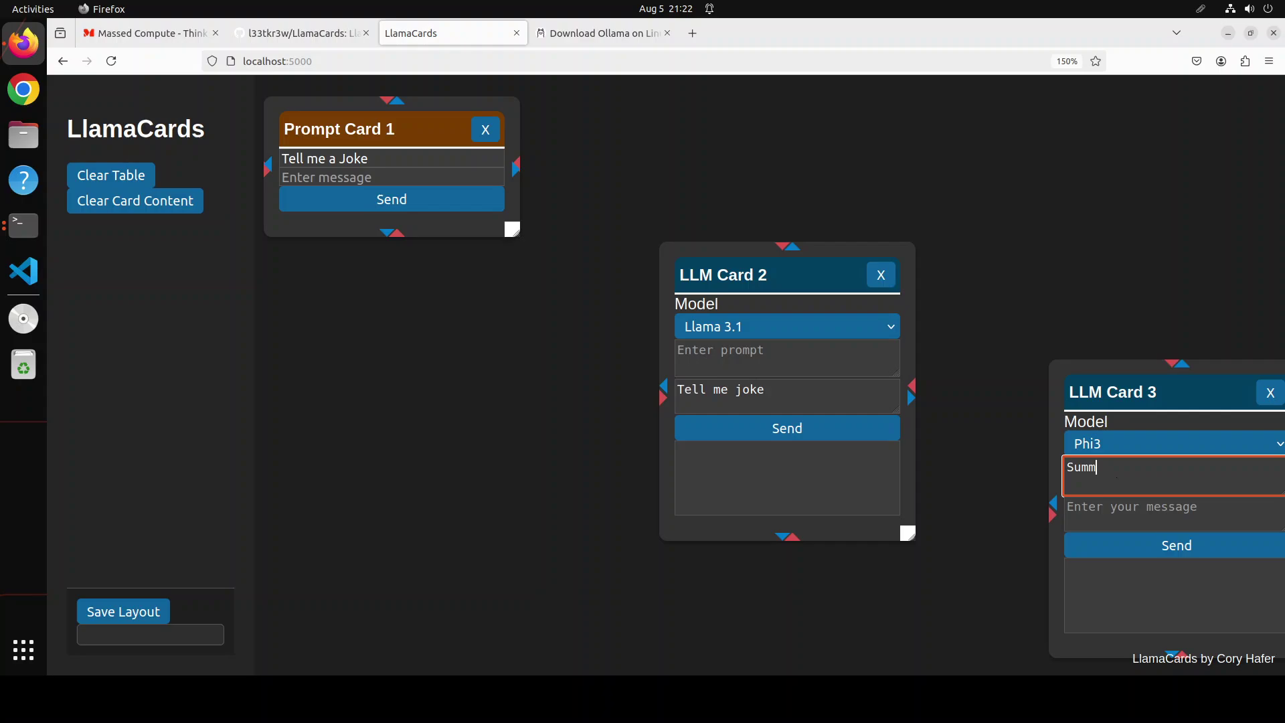
type("arize the joke")
left_click(1158, 515)
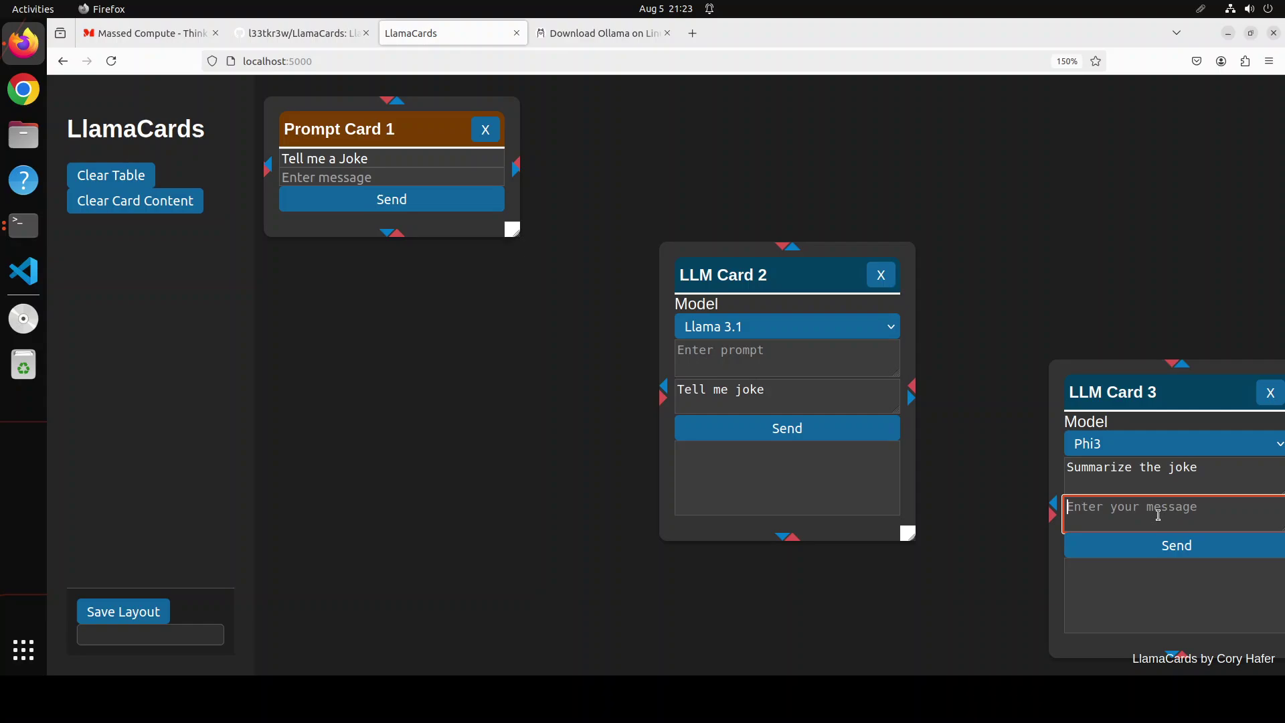
type("joke summary")
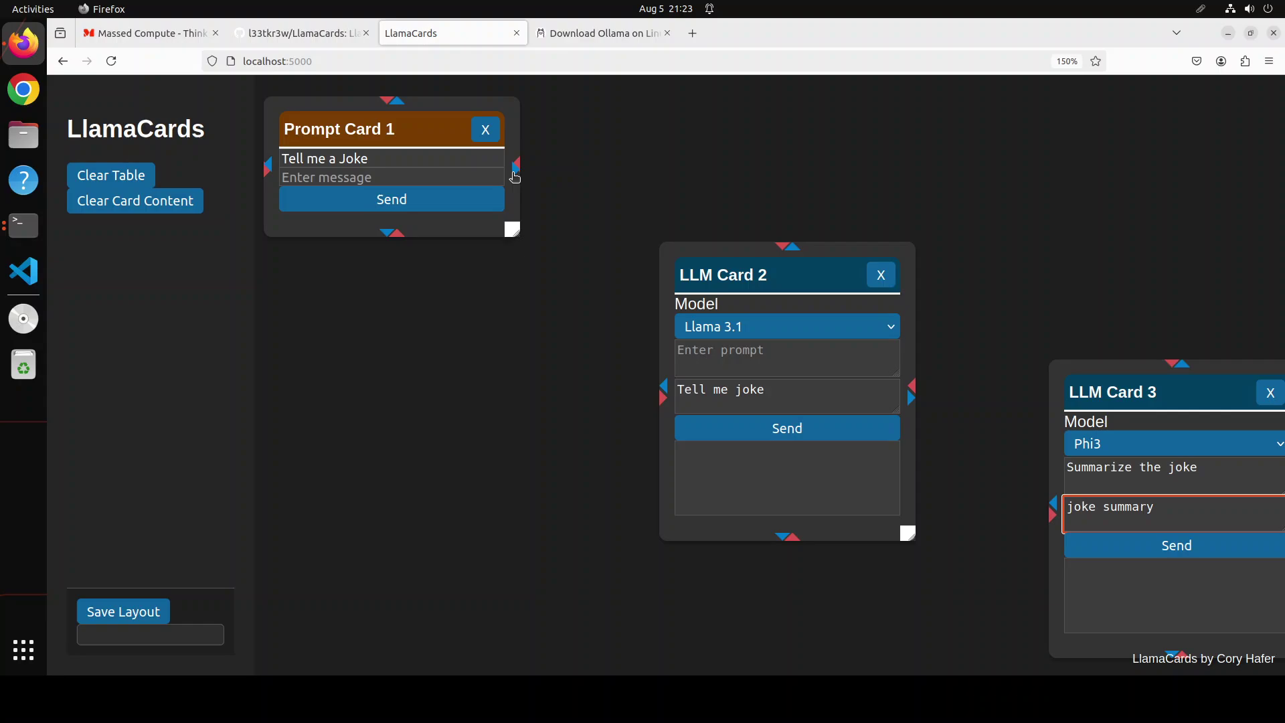
Connect the Prompt Card's output to LLM Card 2 and that card's output to LLM Card 3, and send the prompt through the chain.
left_click_drag(515, 177, 663, 400)
left_click_drag(913, 407, 1054, 525)
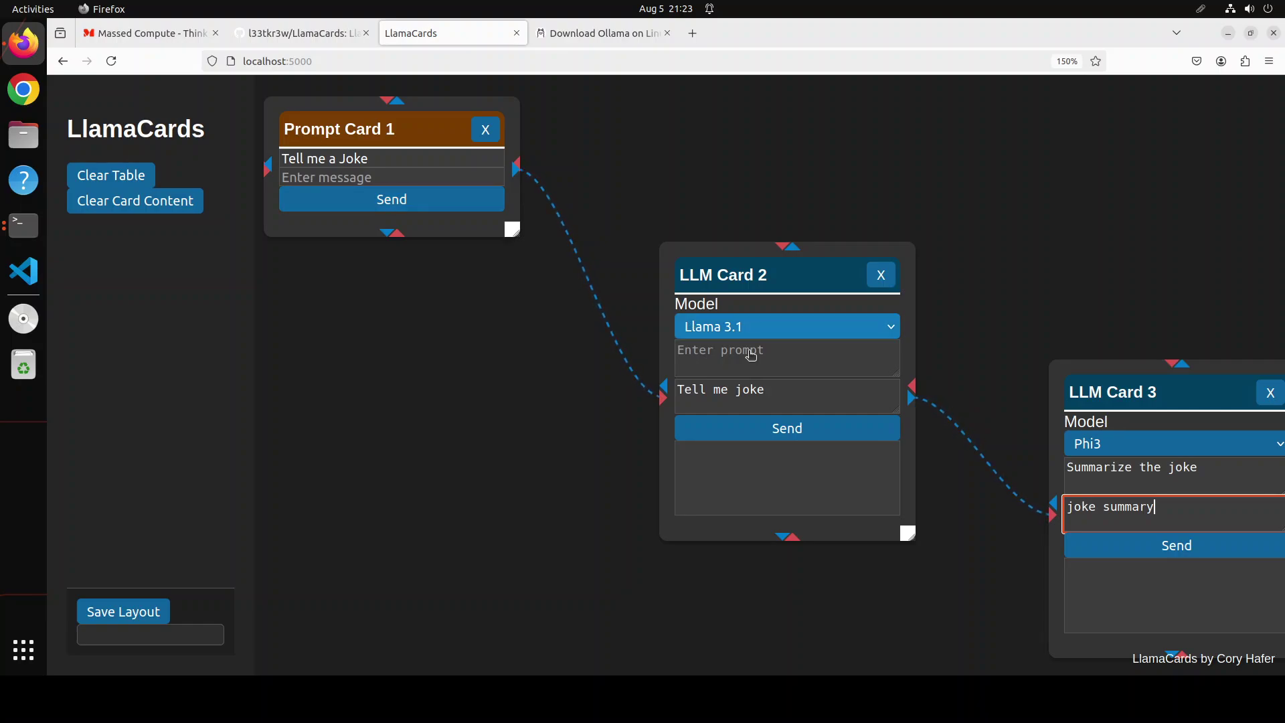
left_click(399, 203)
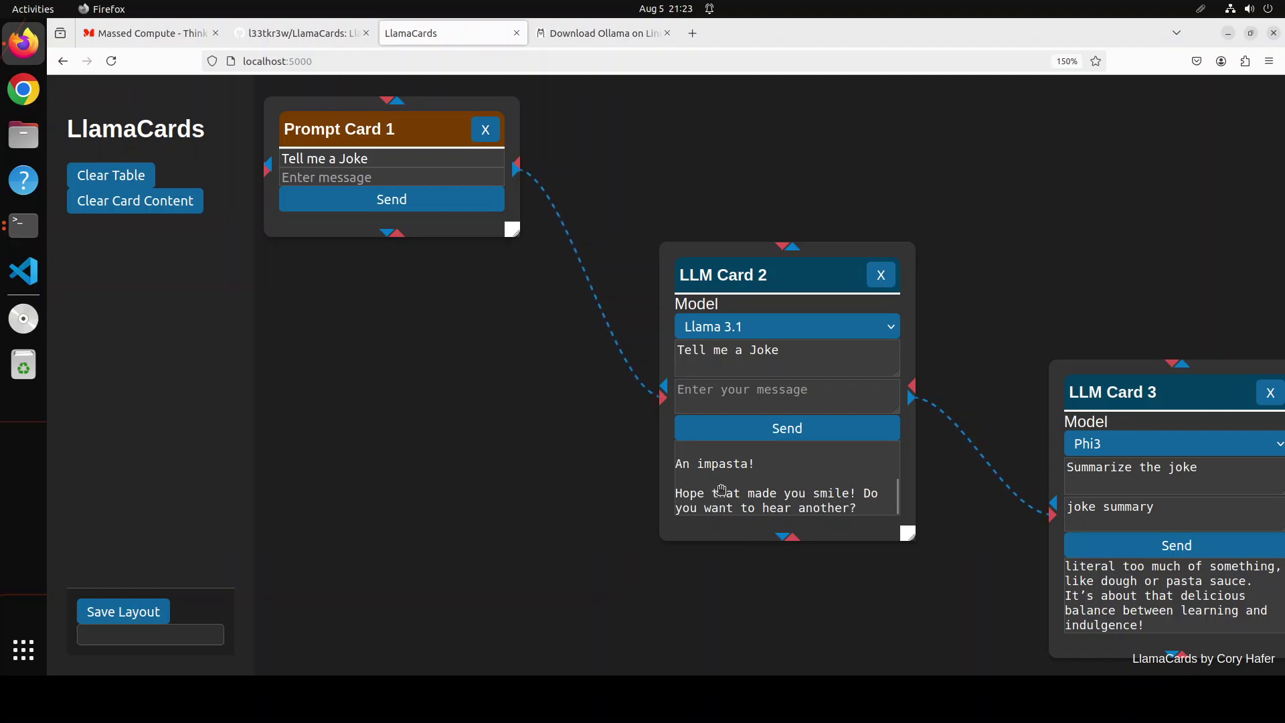
Read the responses in both LLM cards and view the models available for LLM Card 2 without changing the selection.
left_click_drag(895, 486, 886, 522)
scroll(1199, 588, "up", 5)
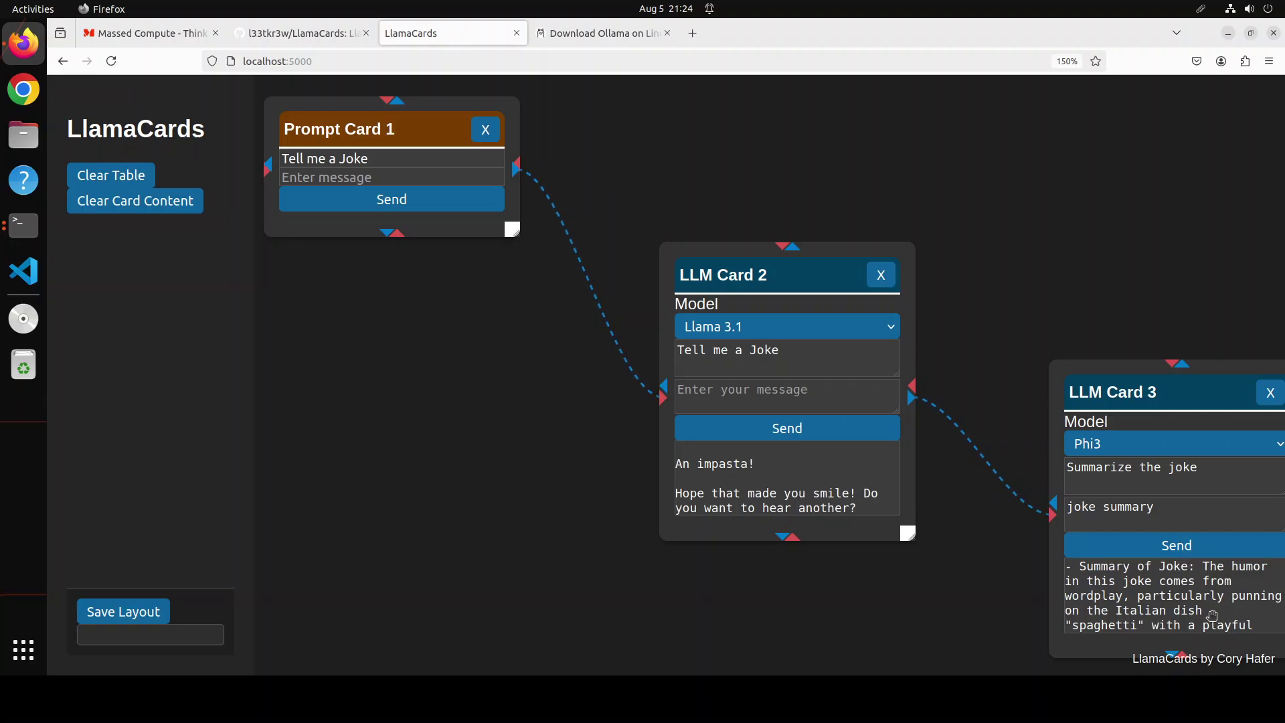
scroll(1205, 609, "down", 2)
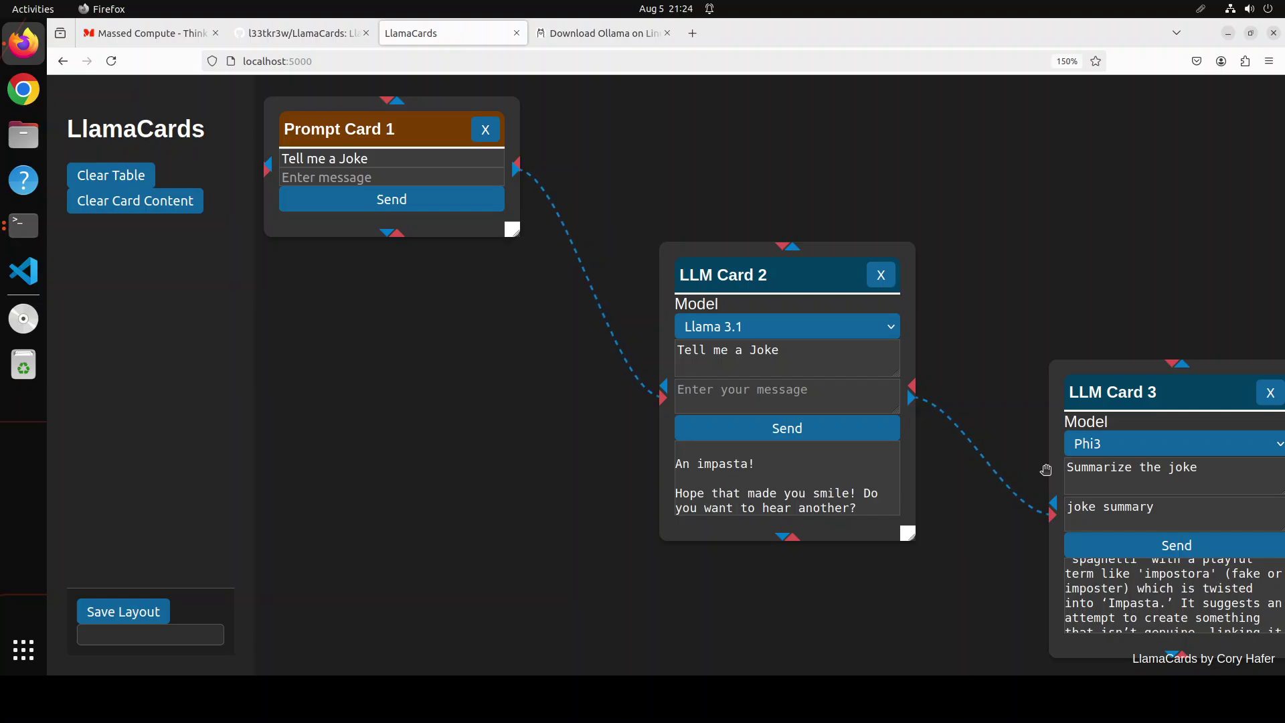
left_click(765, 330)
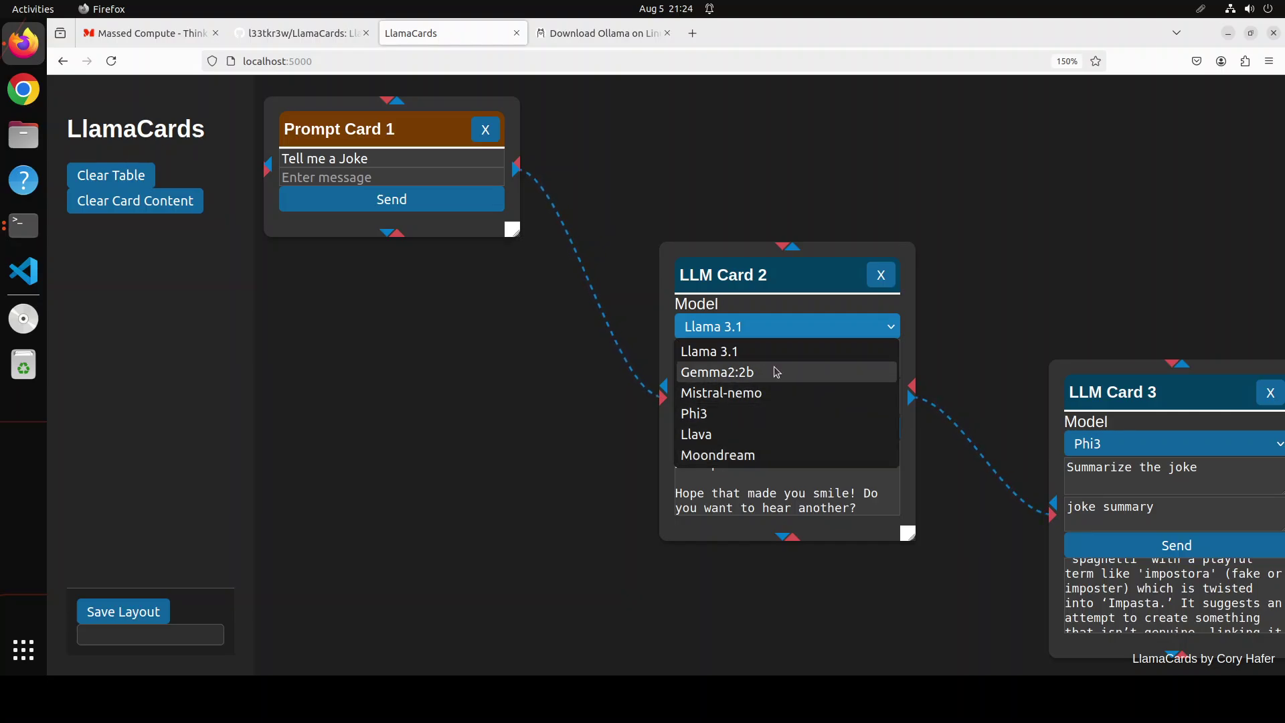
left_click(932, 590)
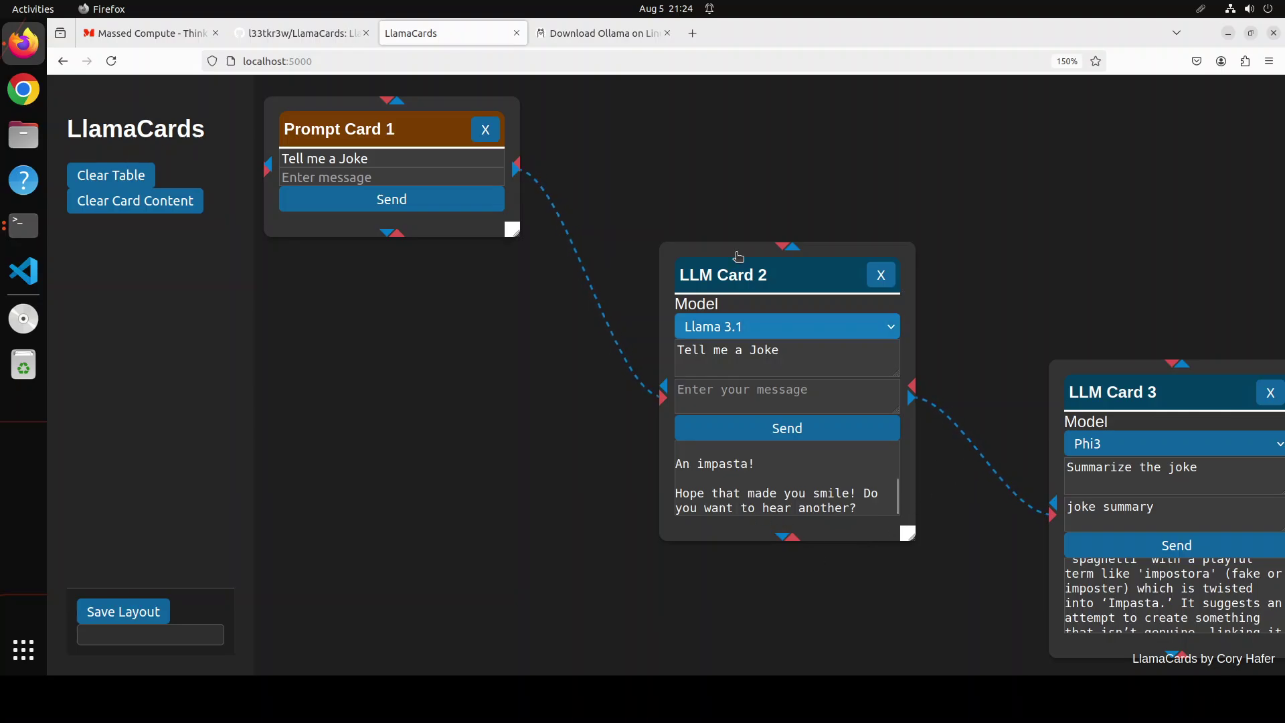
Clear the card content and the whole table, and add a new LLM Card to the empty canvas.
left_click(93, 206)
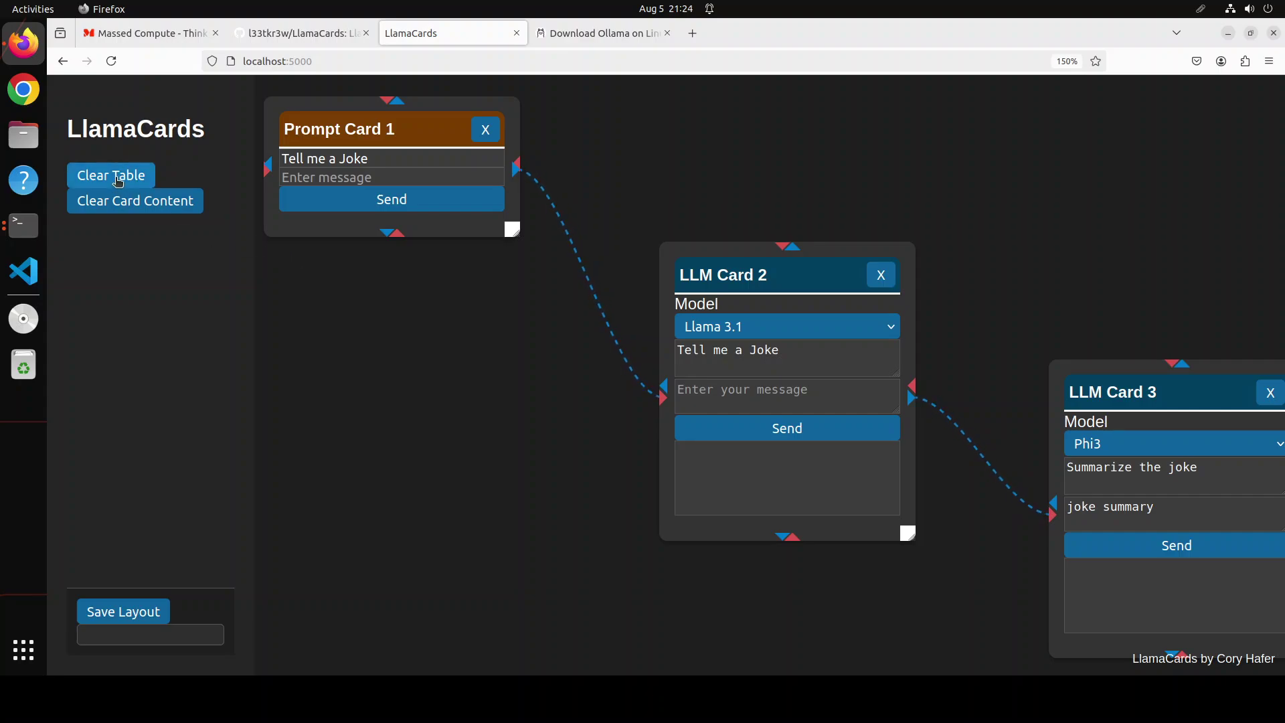
left_click(118, 181)
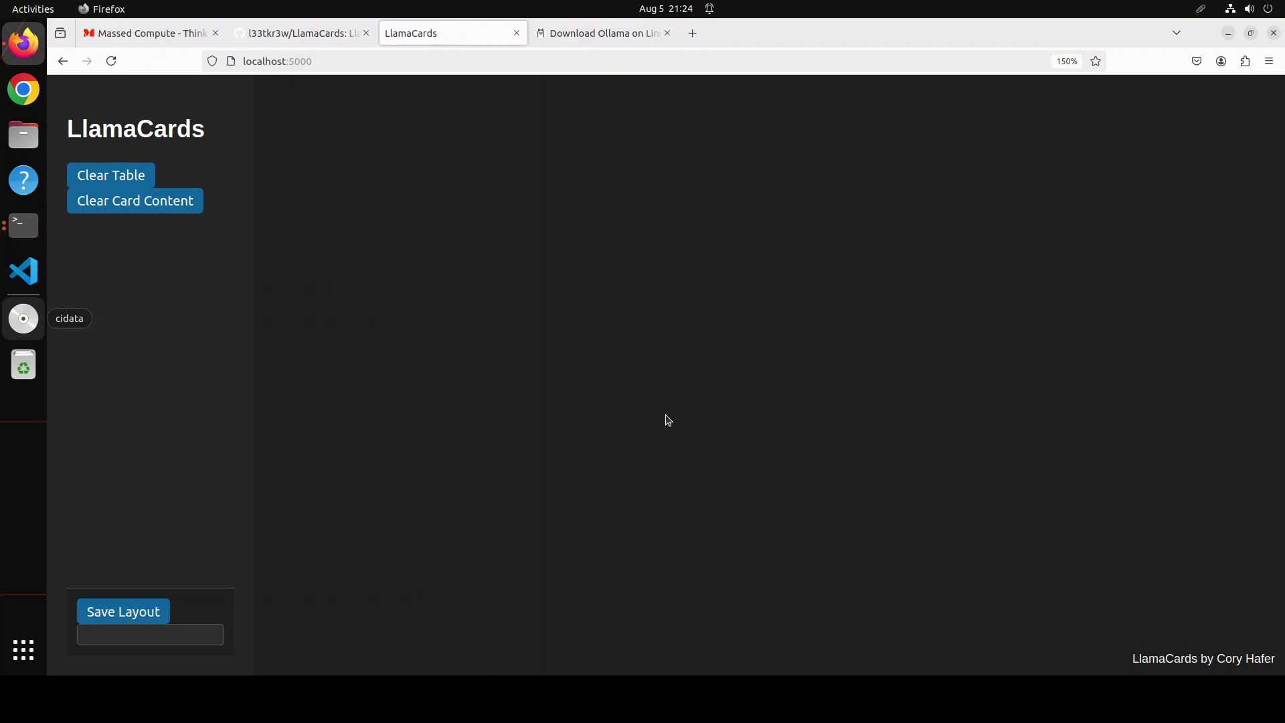
right_click(427, 175)
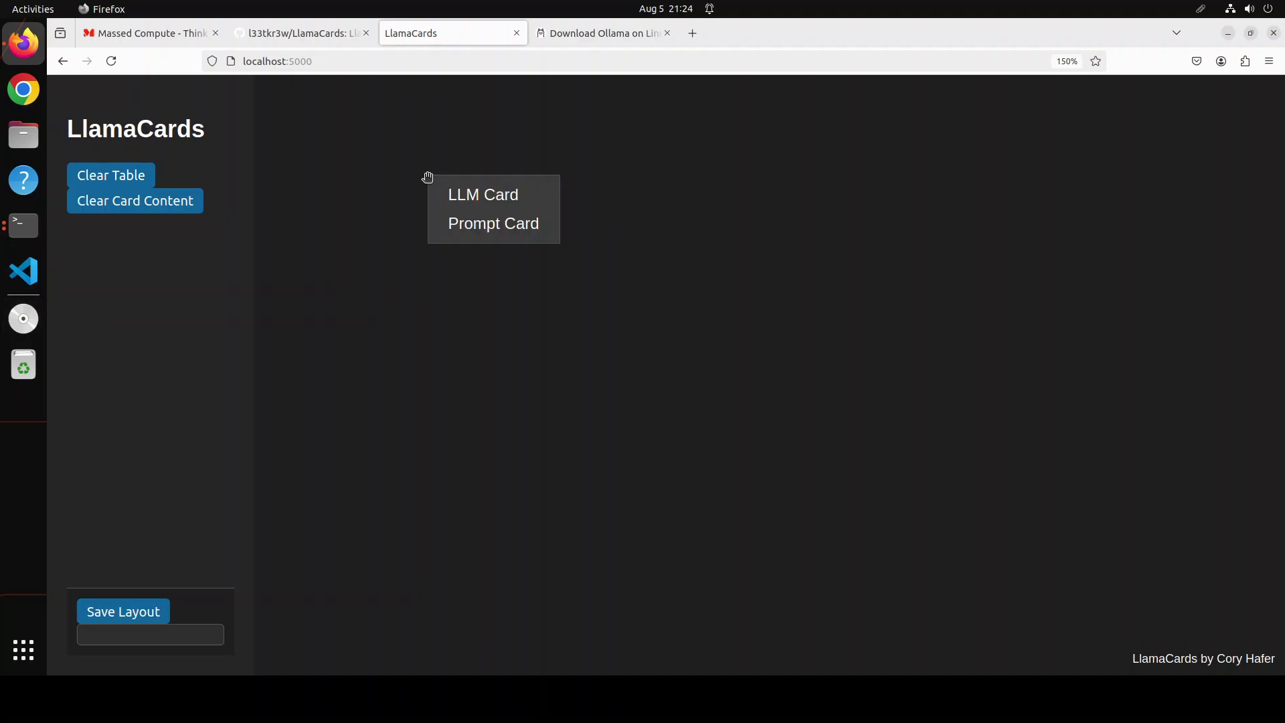
left_click(462, 195)
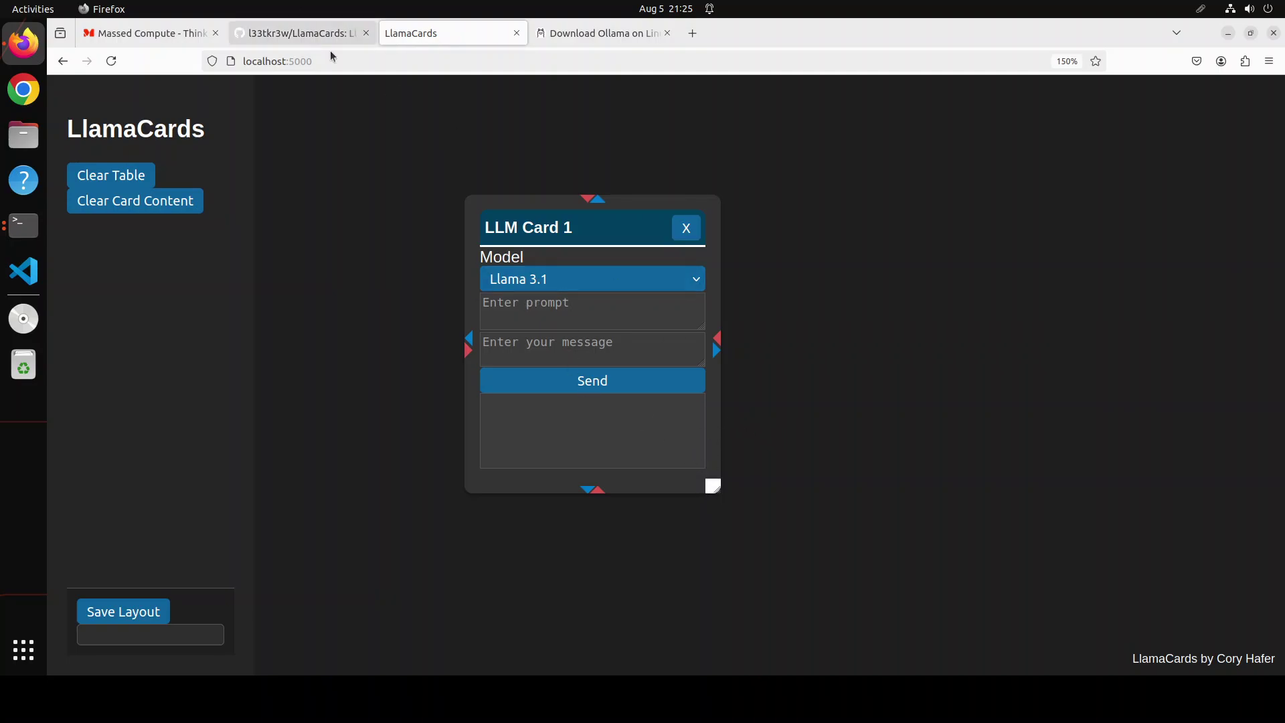
Return to the LlamaCards repository page on GitHub.
left_click(315, 35)
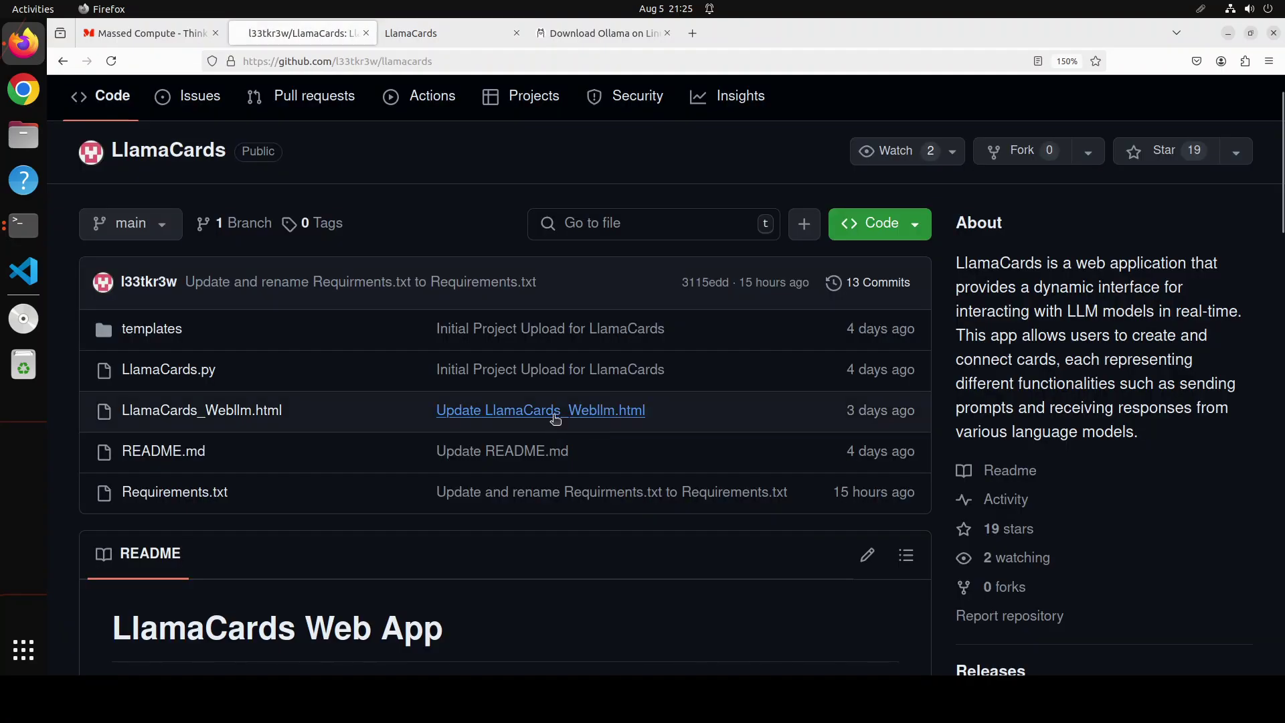